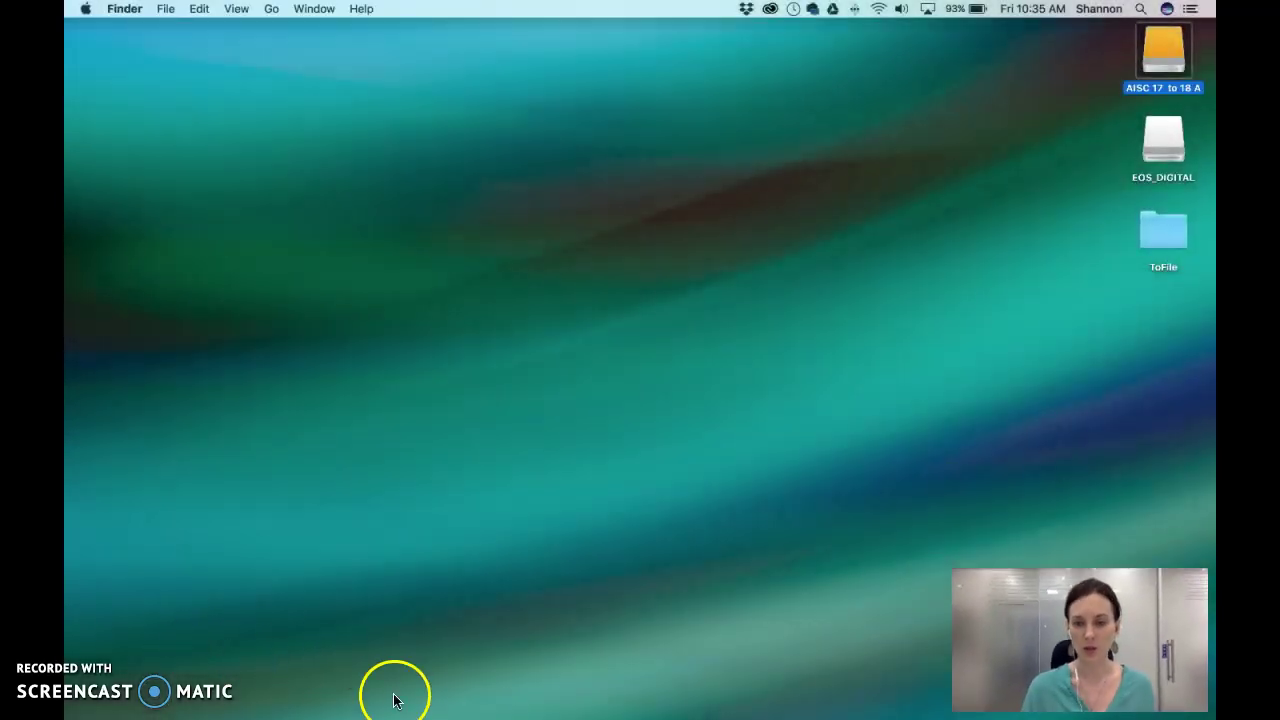
Launch Lightroom Classic and choose a different catalog from the missing-catalog alert.
mouse_move(472, 705)
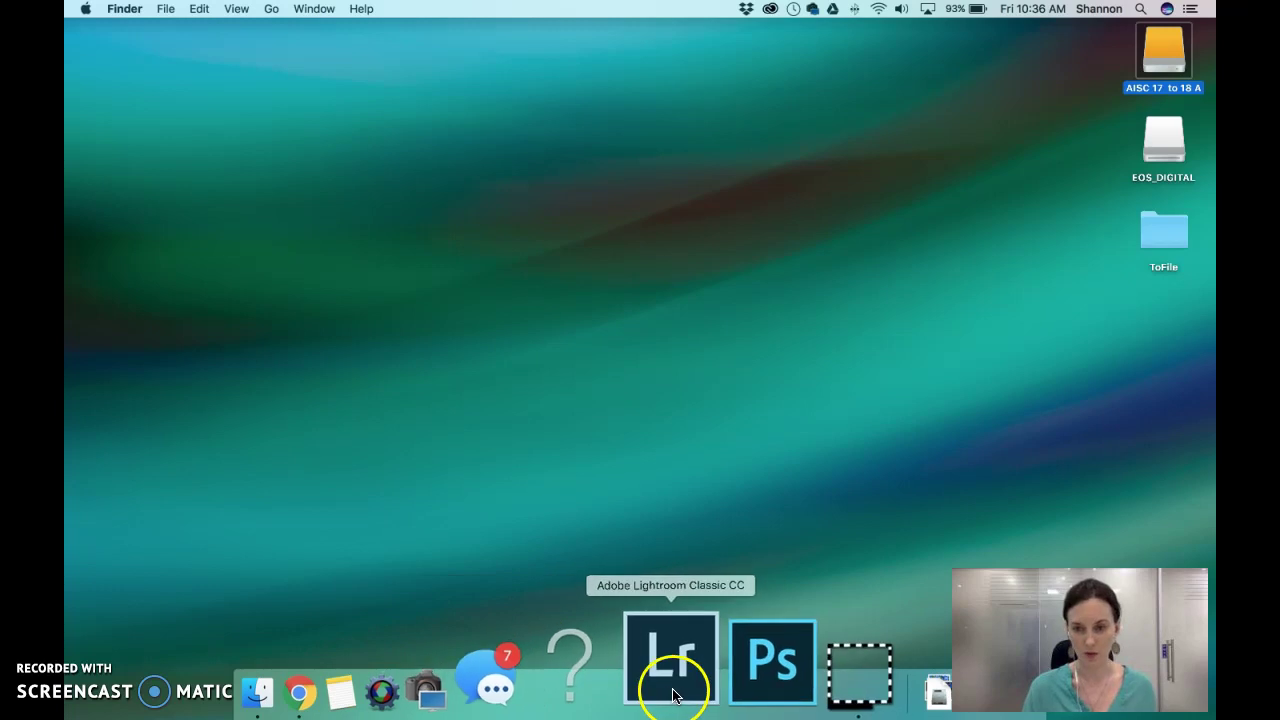
click(673, 694)
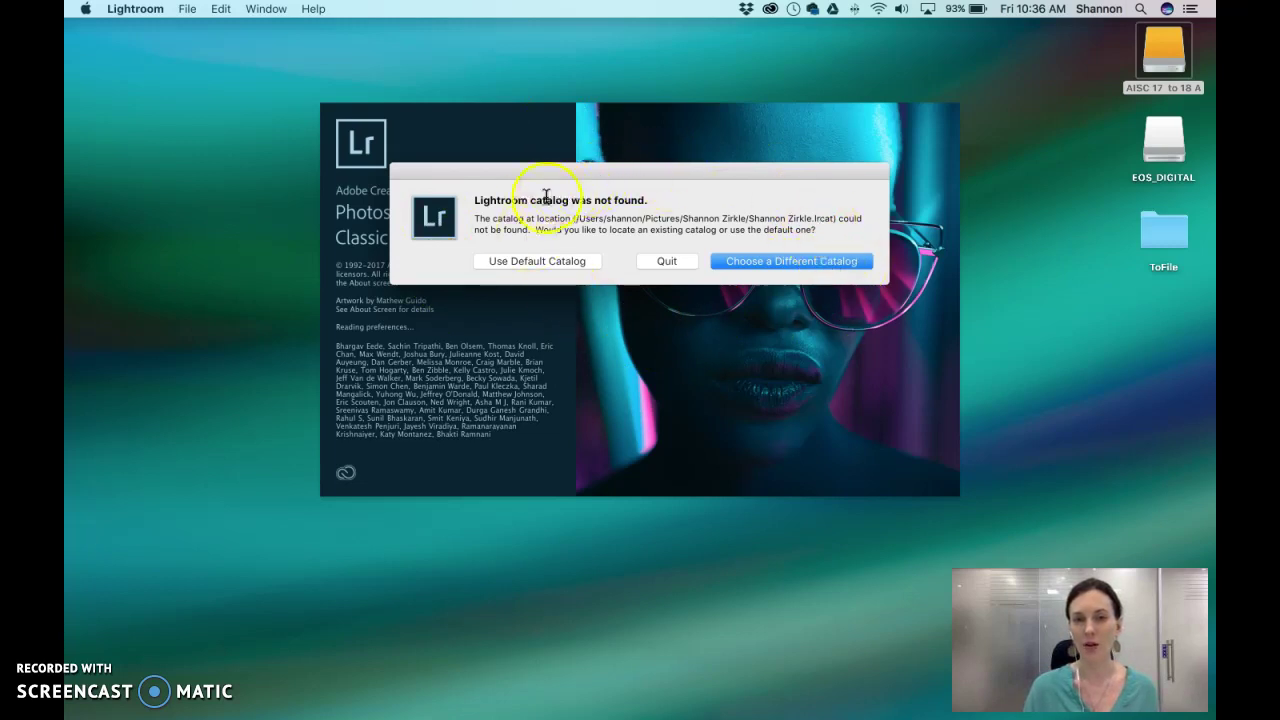
click(767, 262)
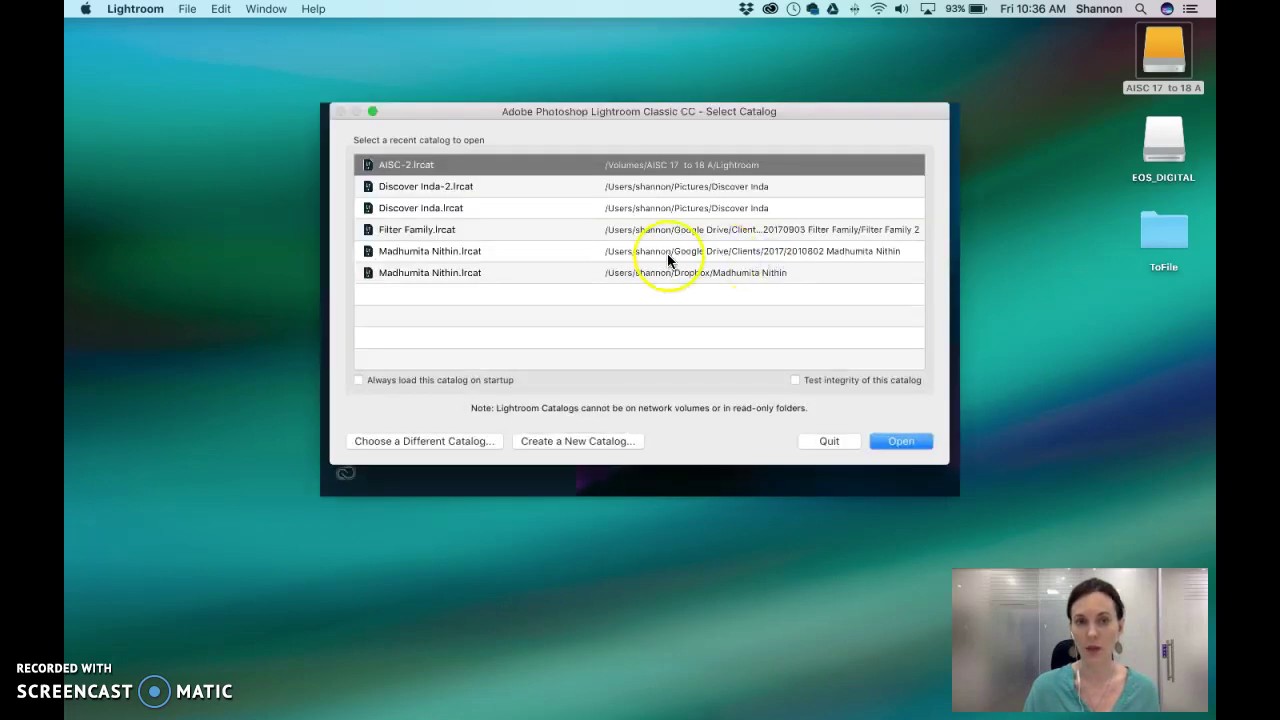
Start a new catalog and browse the AISC 17 to 18 A drive's Lightroom, 2017 and 2017-08 folders.
click(565, 443)
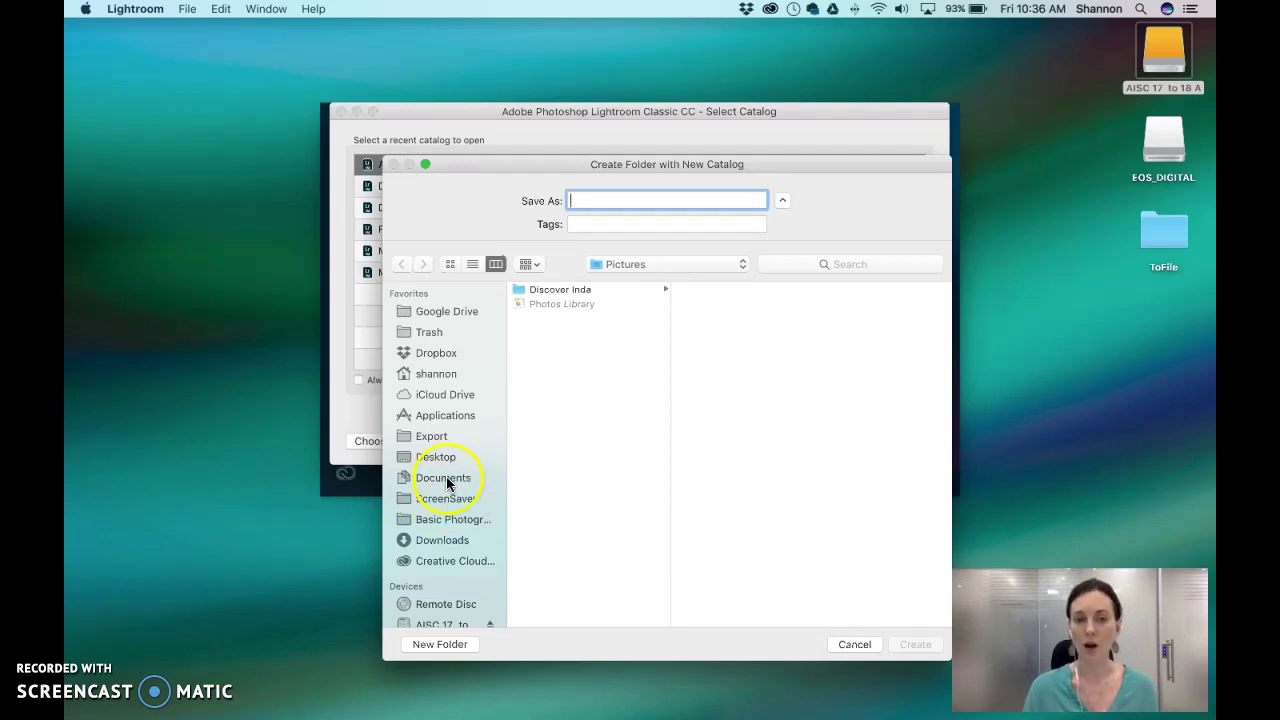
scroll(448, 480, down, 3)
click(455, 553)
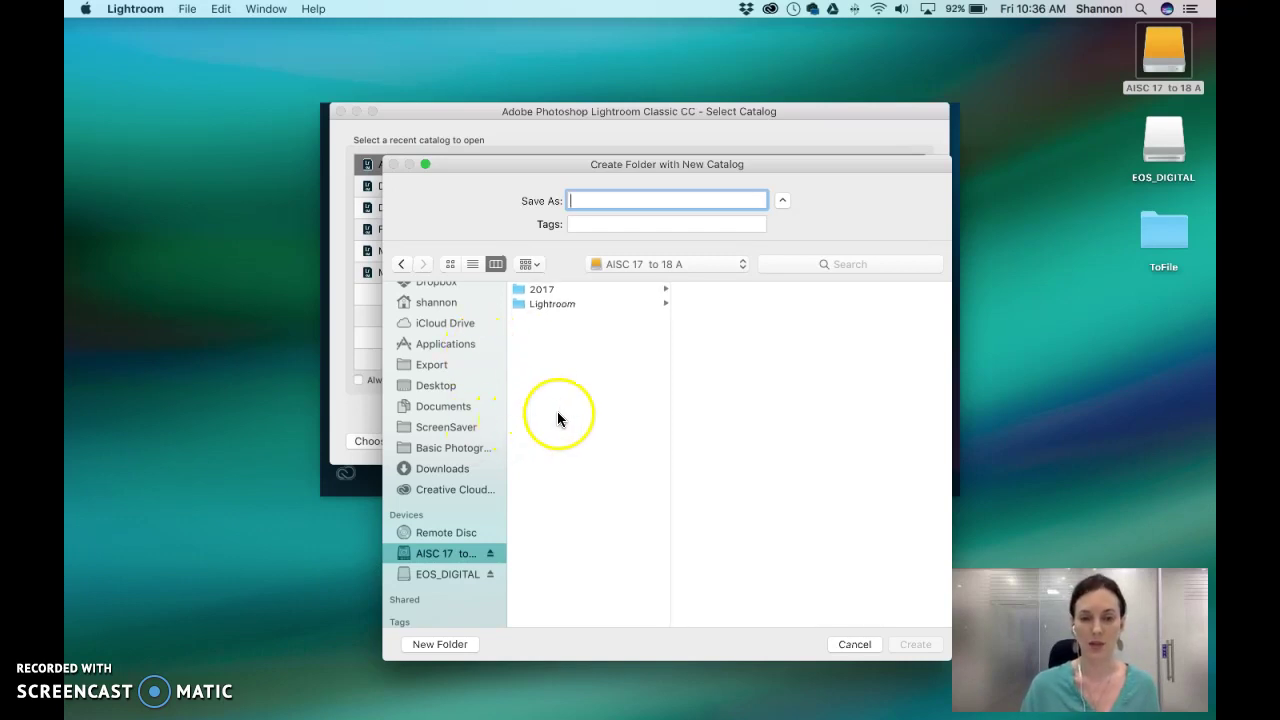
click(578, 304)
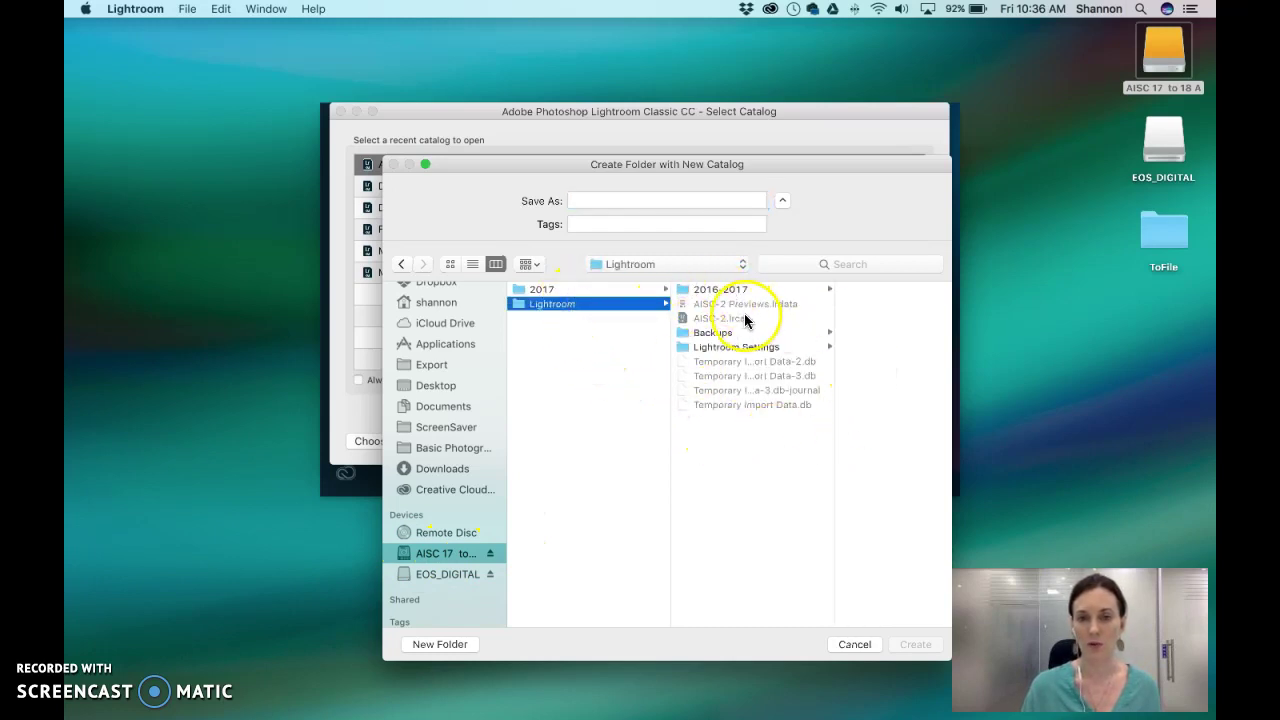
click(603, 292)
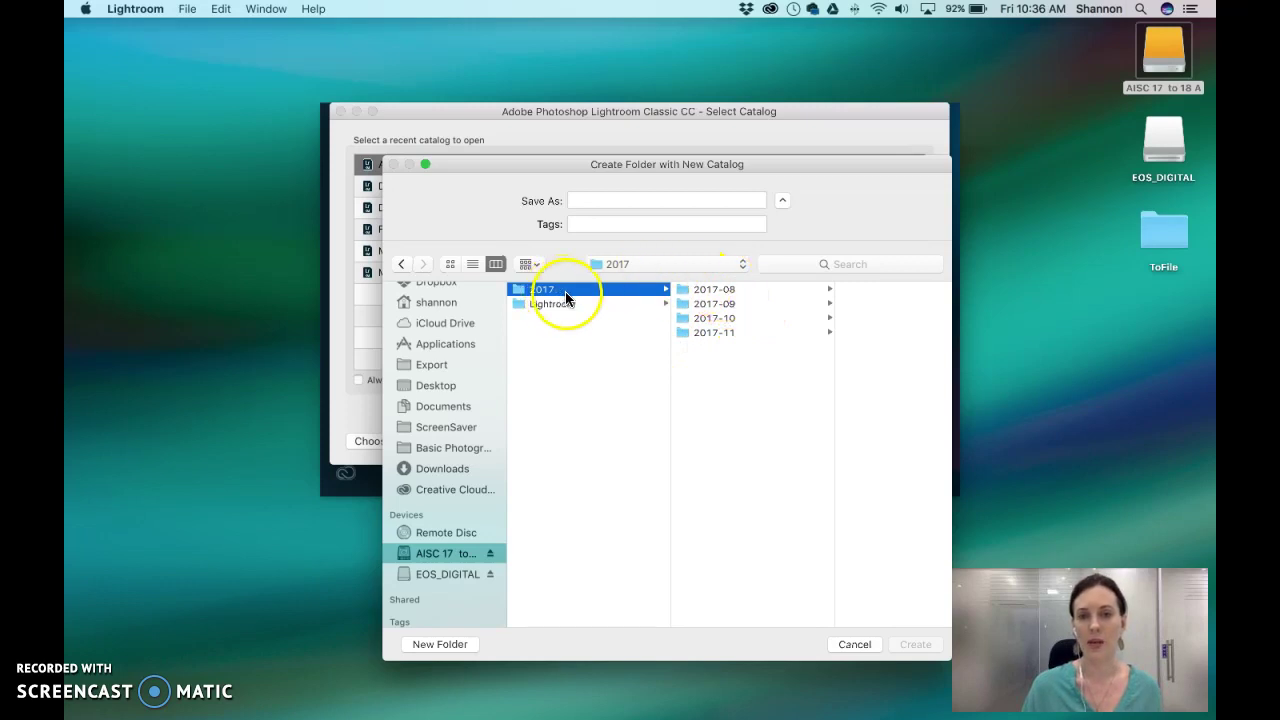
click(707, 291)
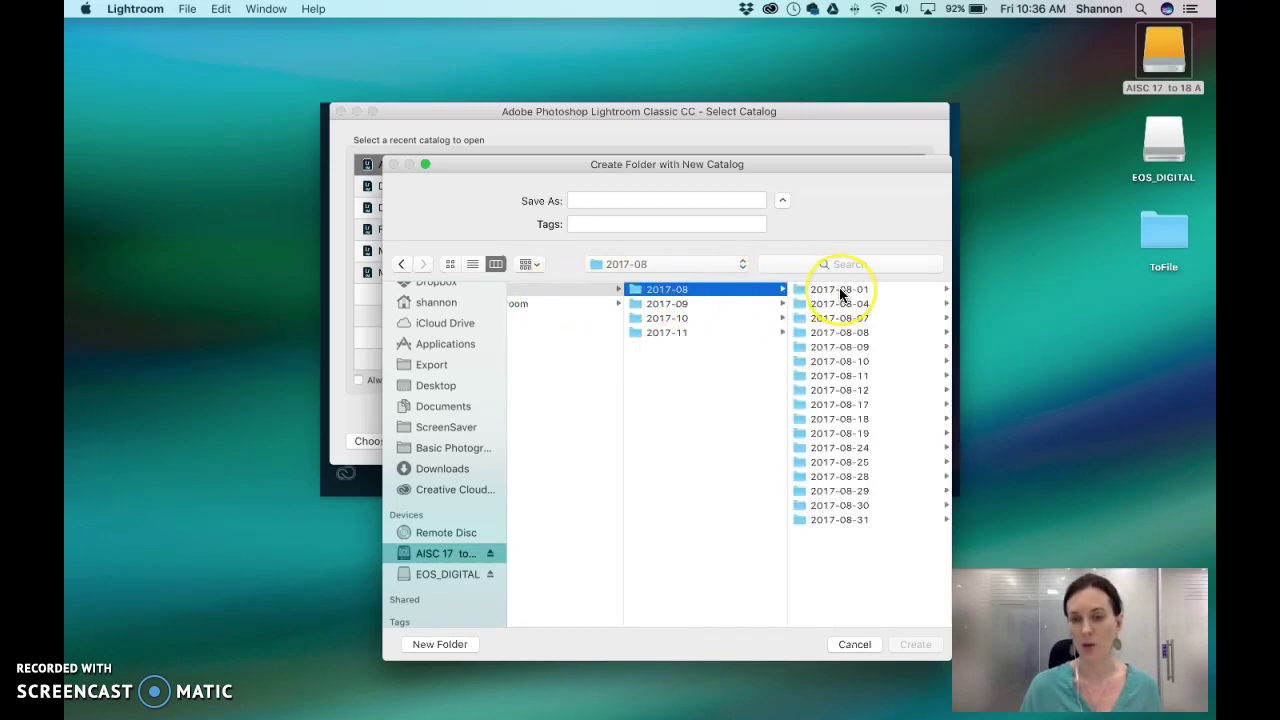
click(446, 553)
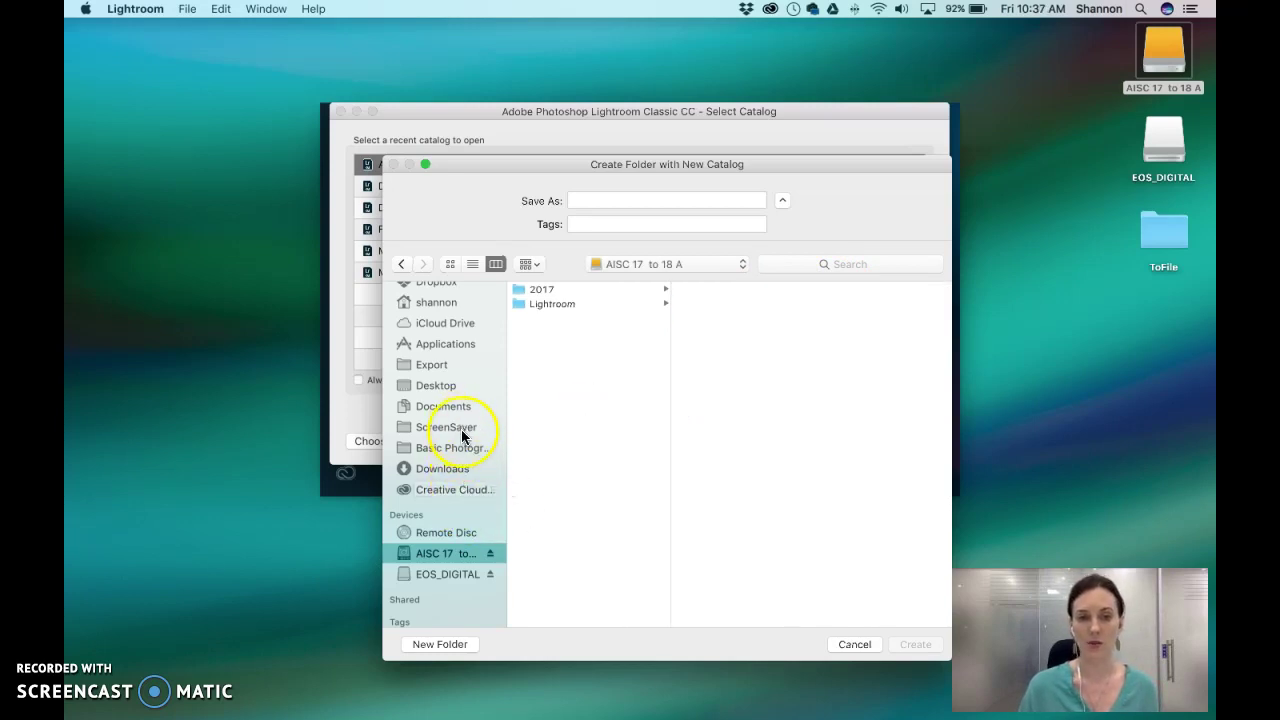
scroll(462, 456, up, 3)
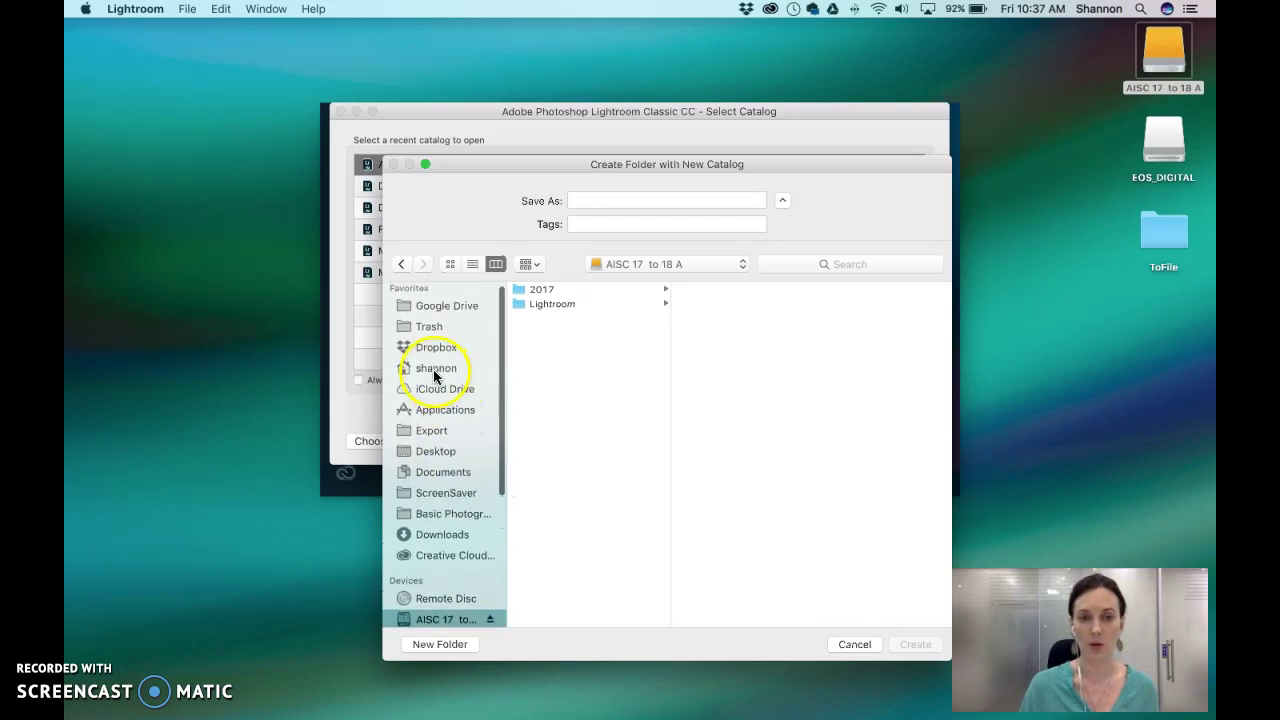
Name the new catalog and create it in the home folder's Pictures directory.
click(446, 370)
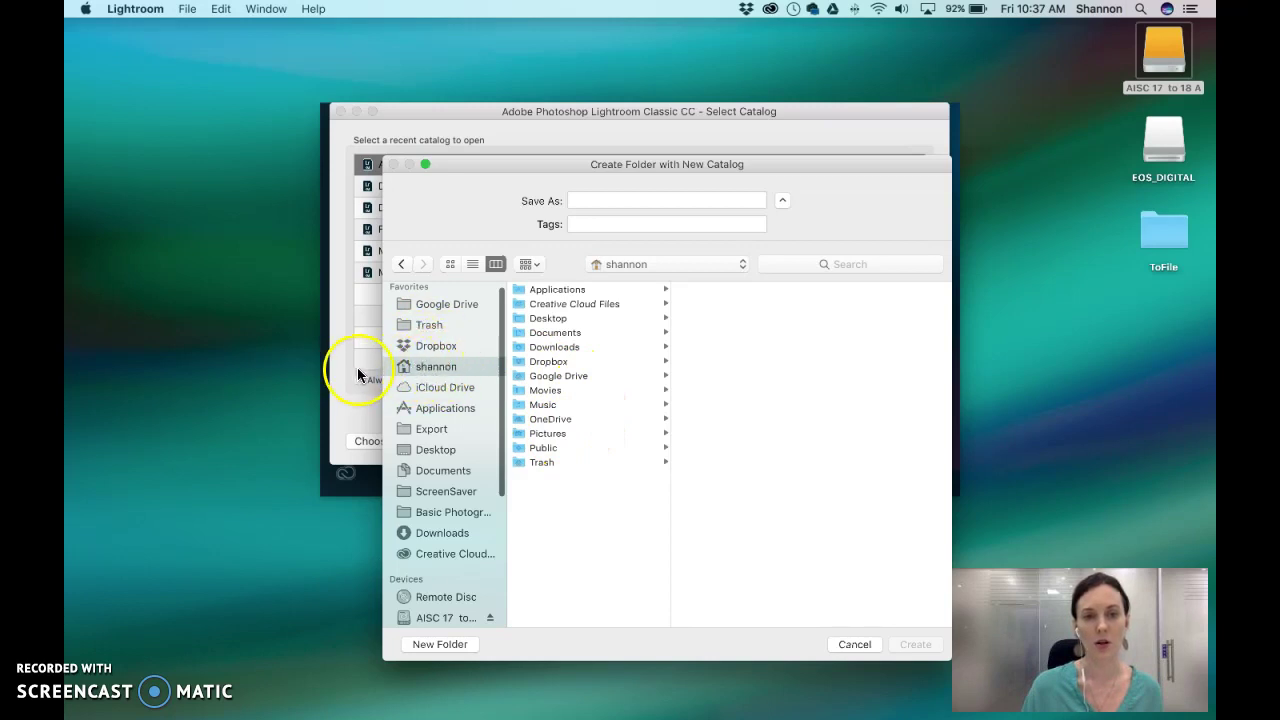
click(548, 433)
scroll(453, 428, up, 1)
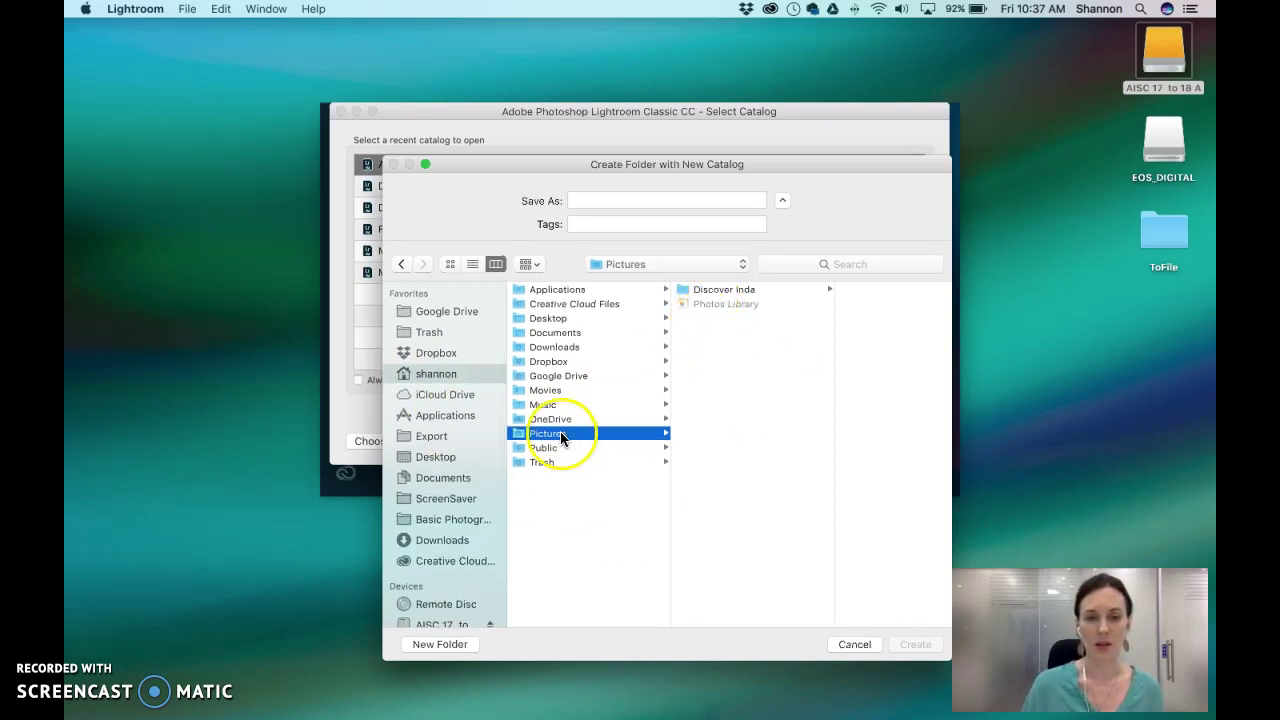
click(626, 202)
text(Shannon Zirkle)
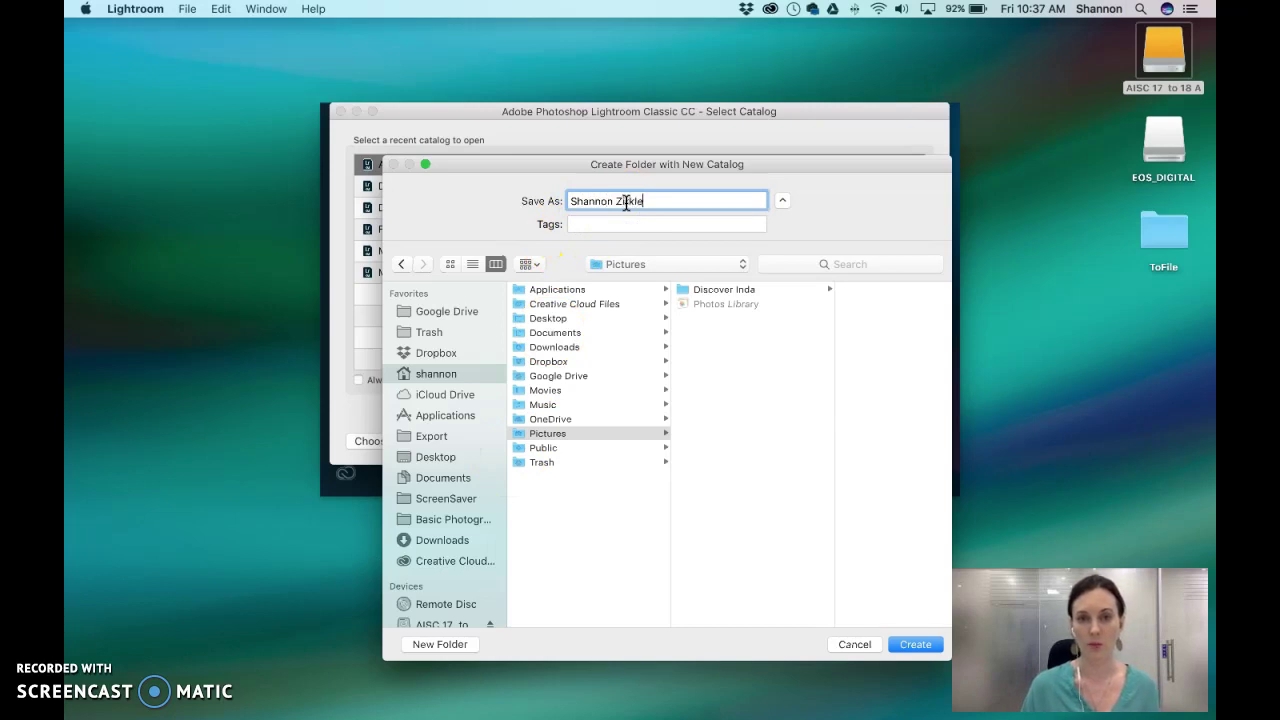
click(929, 648)
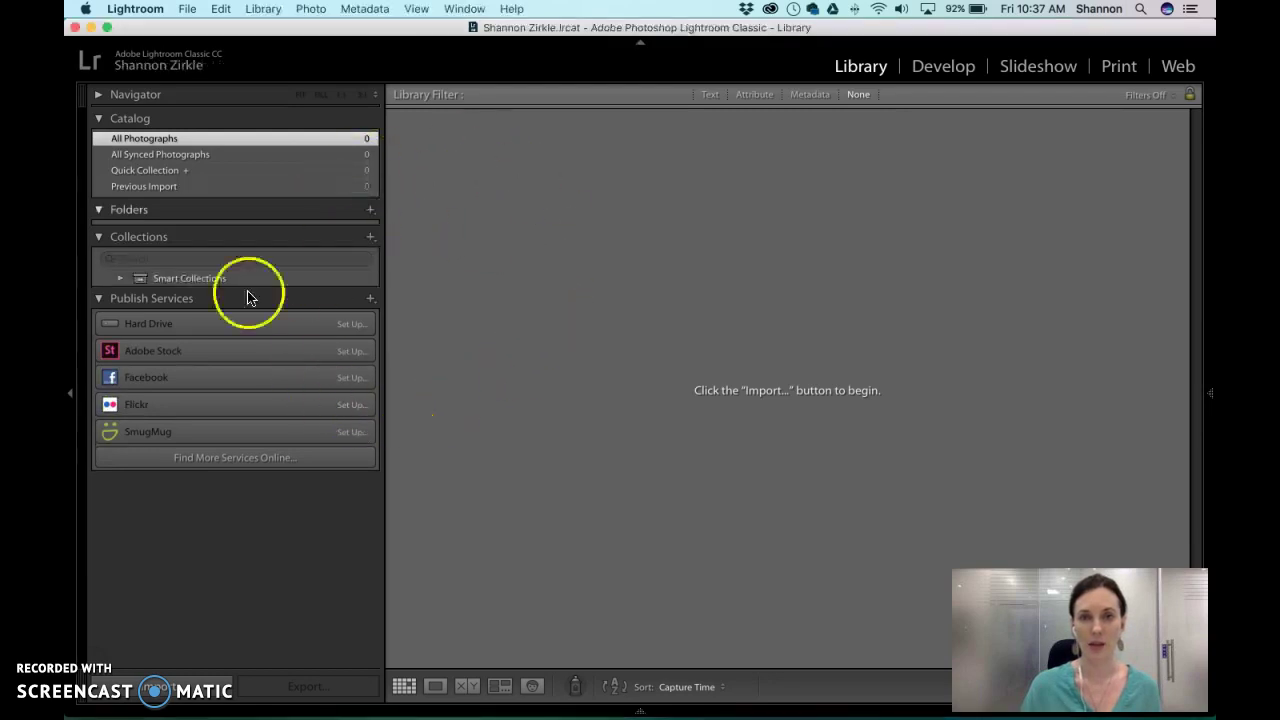
mouse_move(315, 716)
click(372, 694)
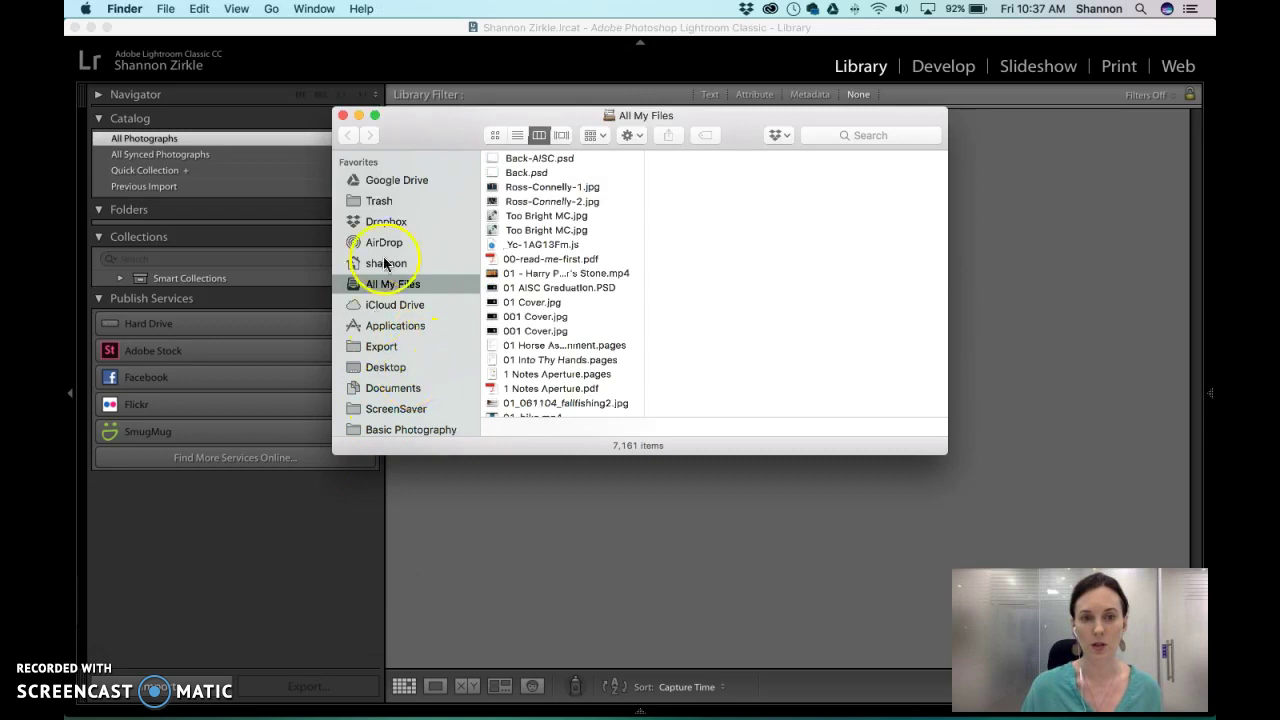
click(386, 263)
click(550, 301)
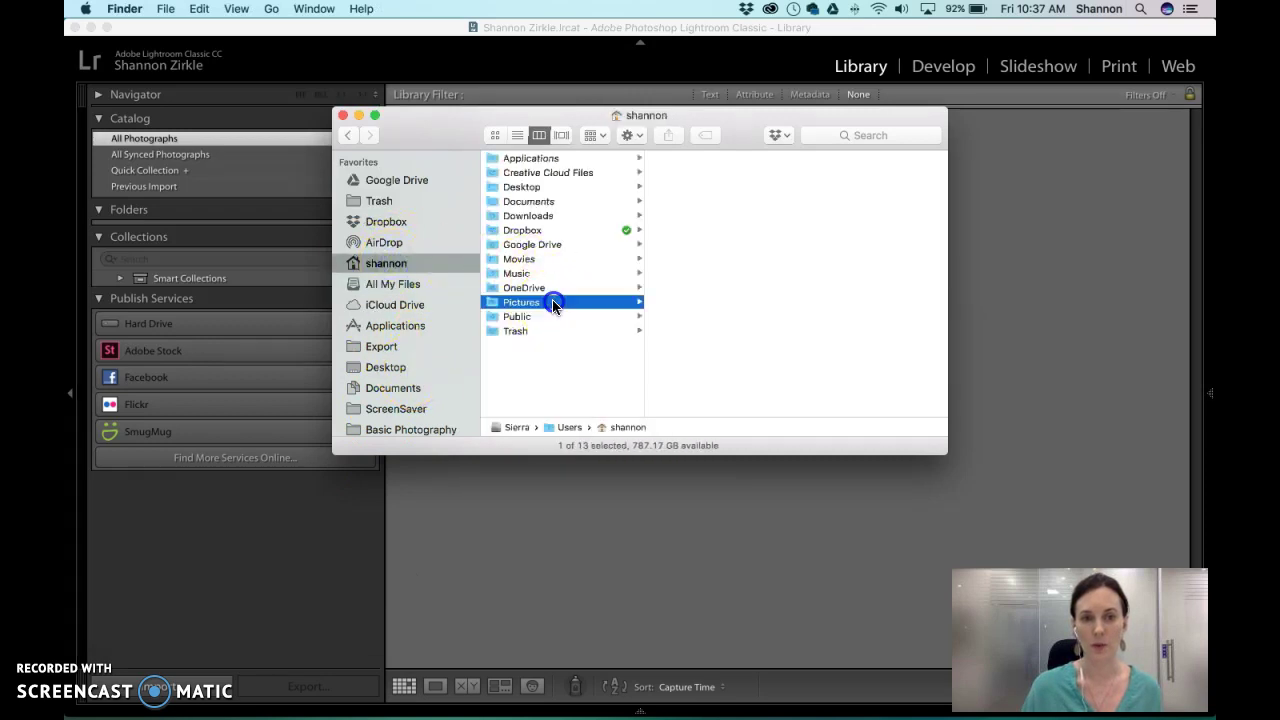
click(727, 188)
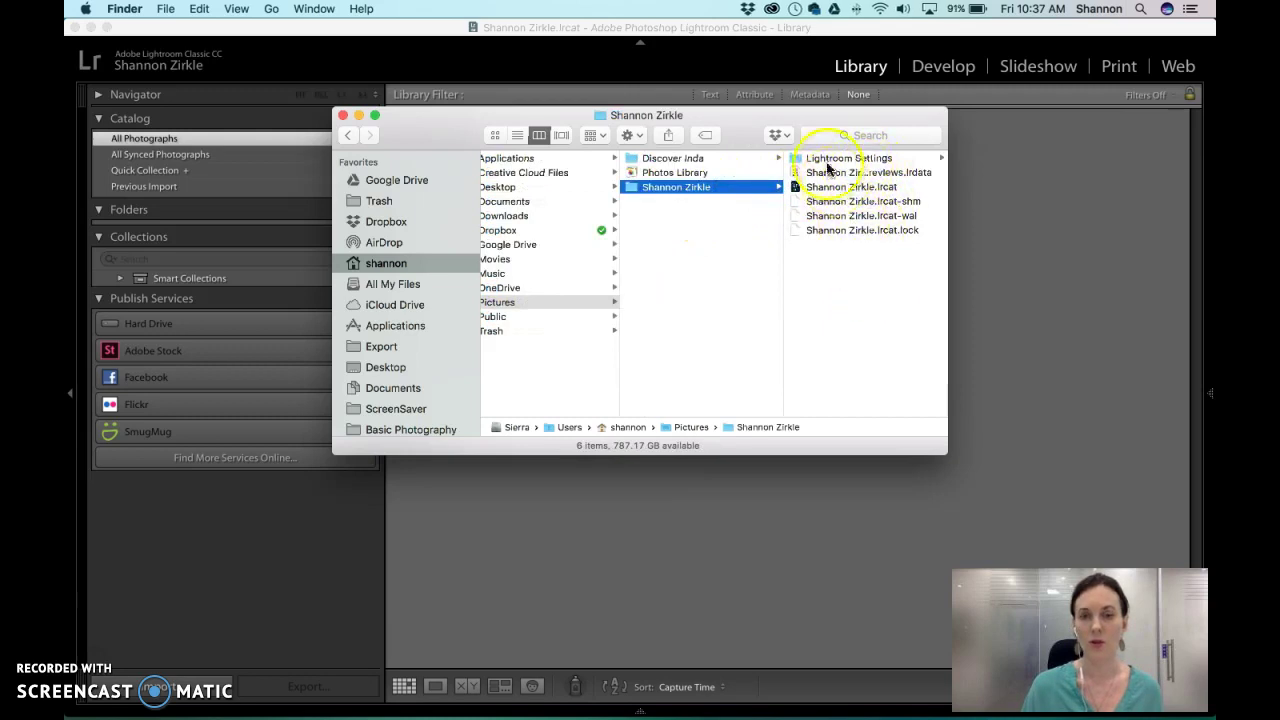
click(714, 248)
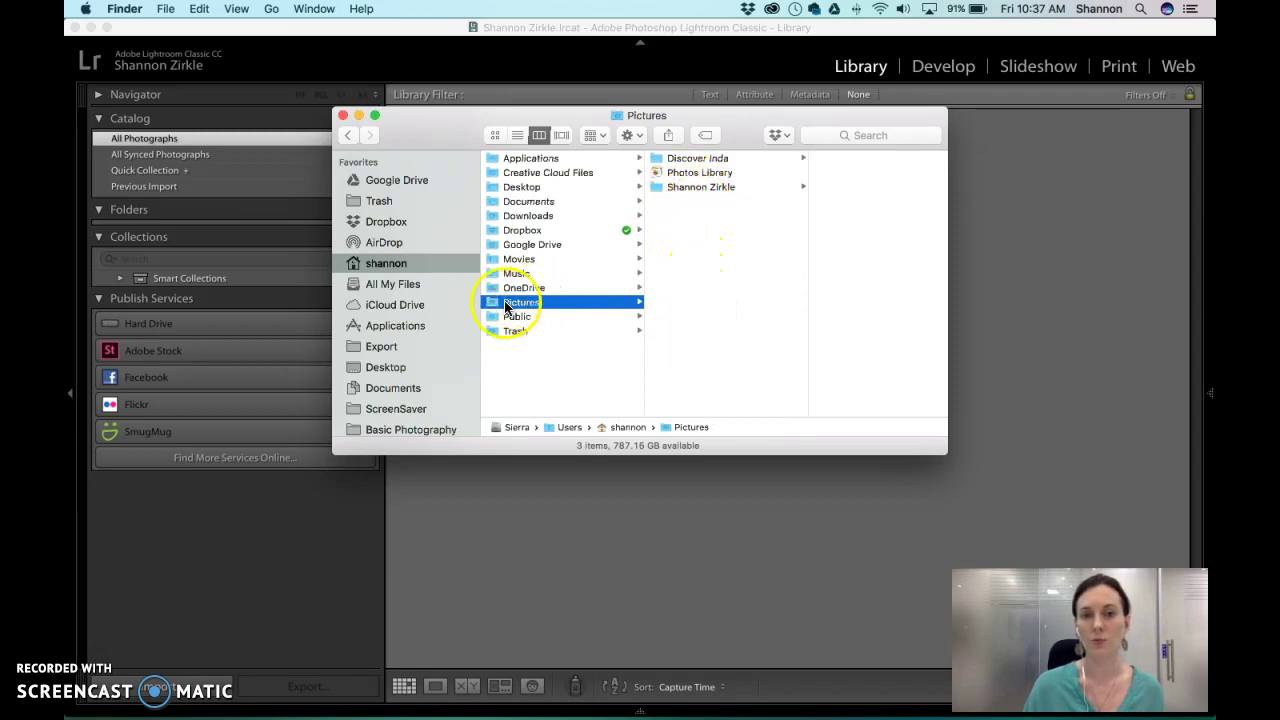
click(699, 189)
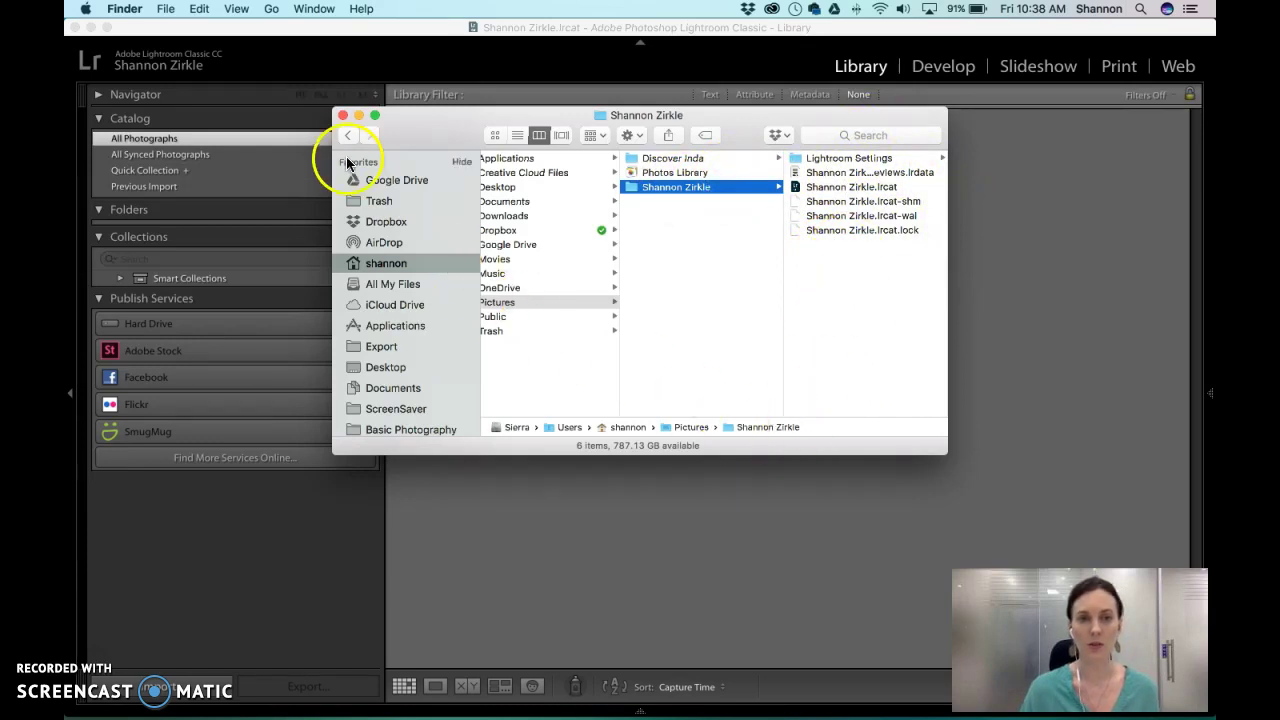
click(343, 116)
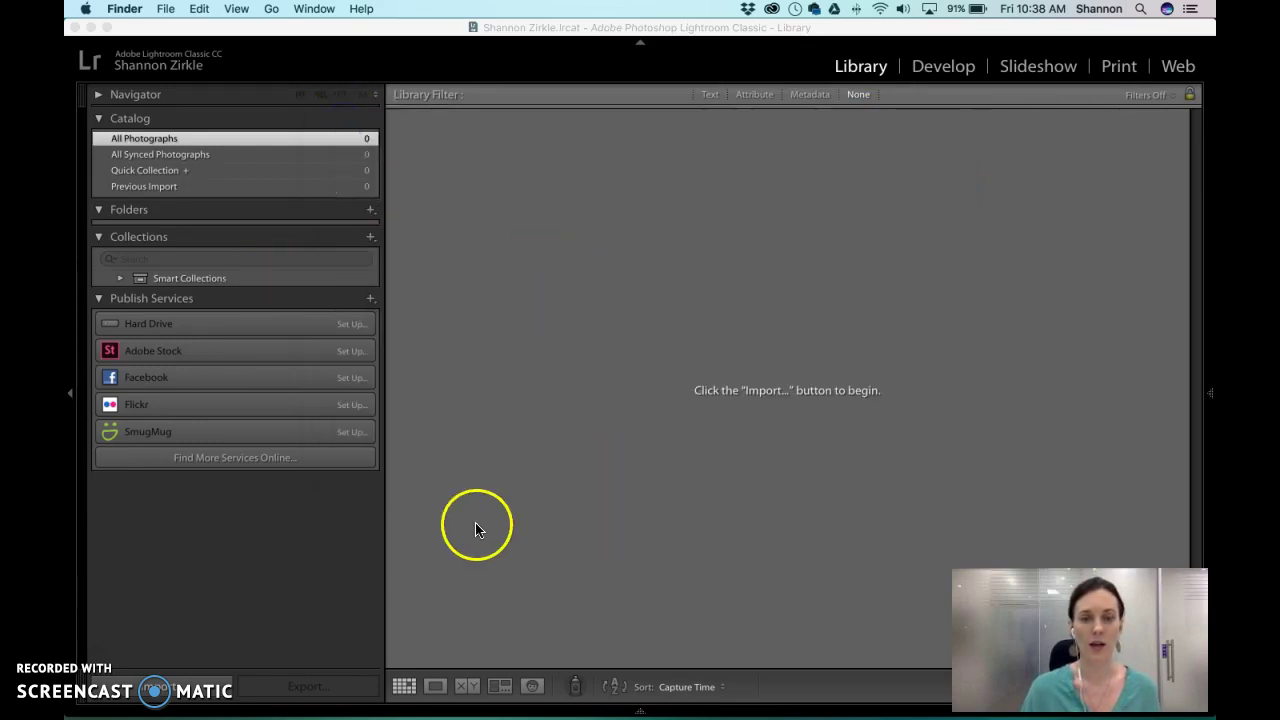
Open the Import dialog and pick the Sierra drive as the destination.
click(190, 686)
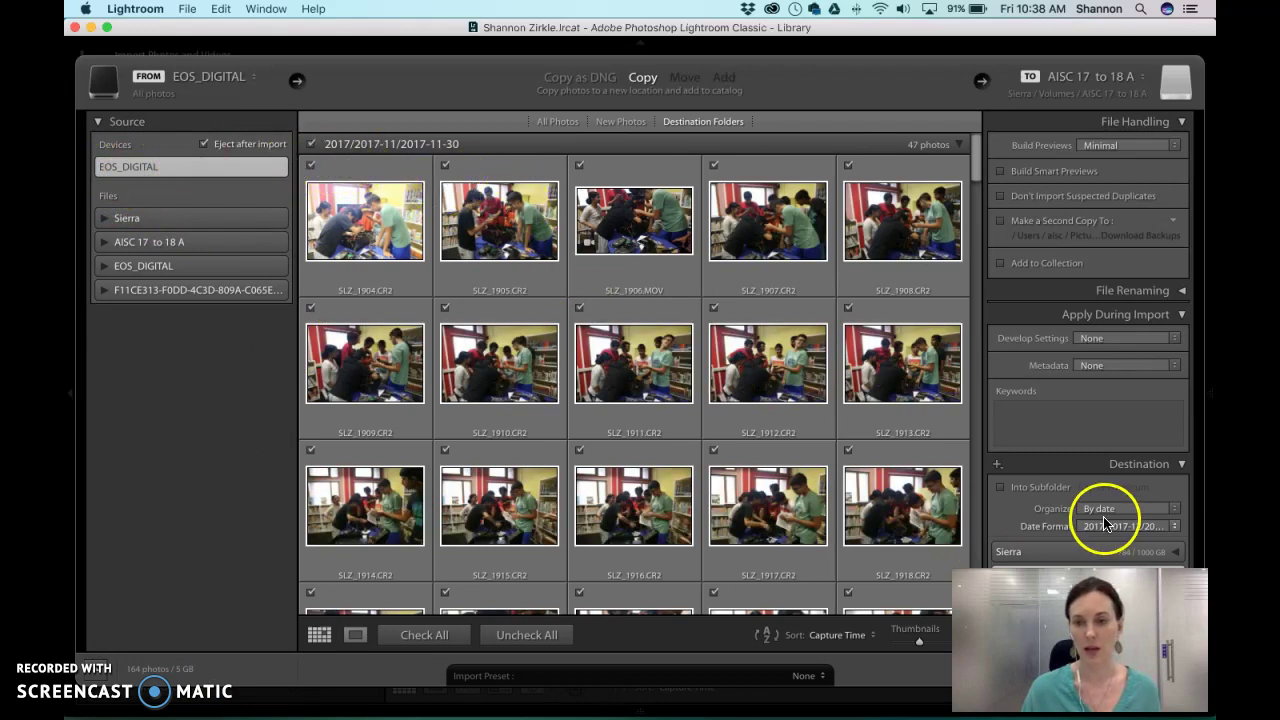
key(alt+p)
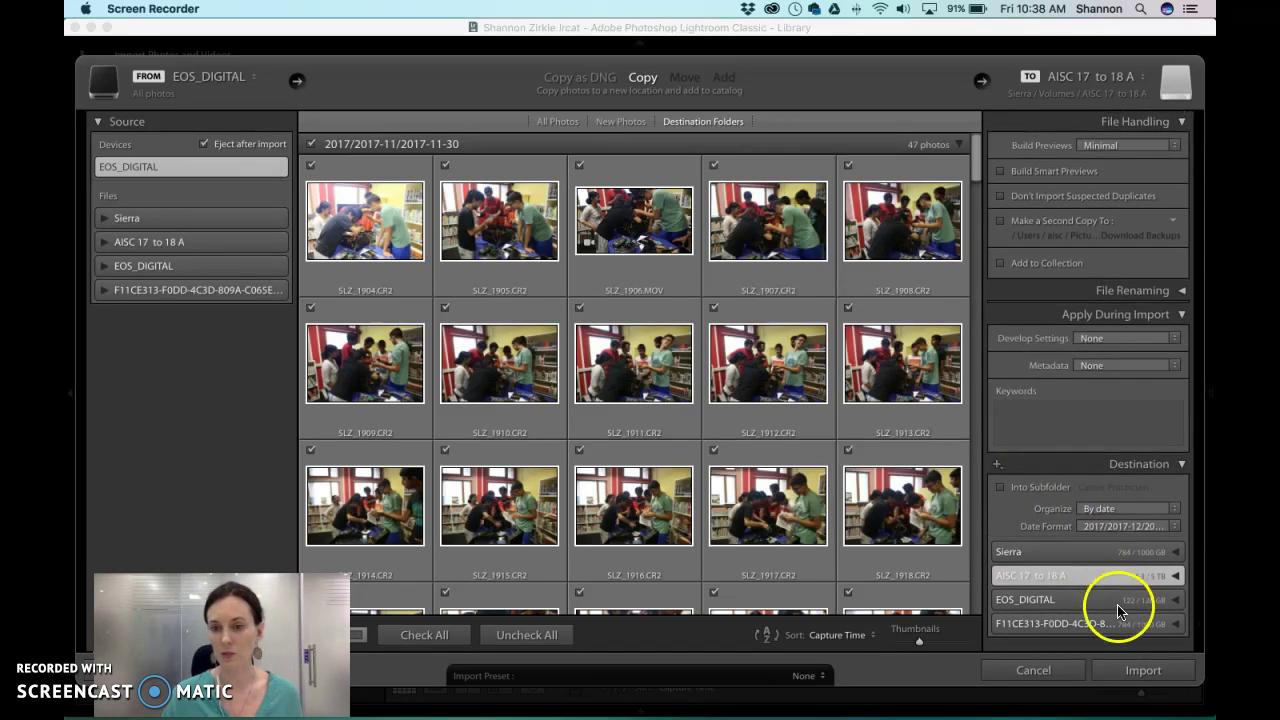
click(1160, 558)
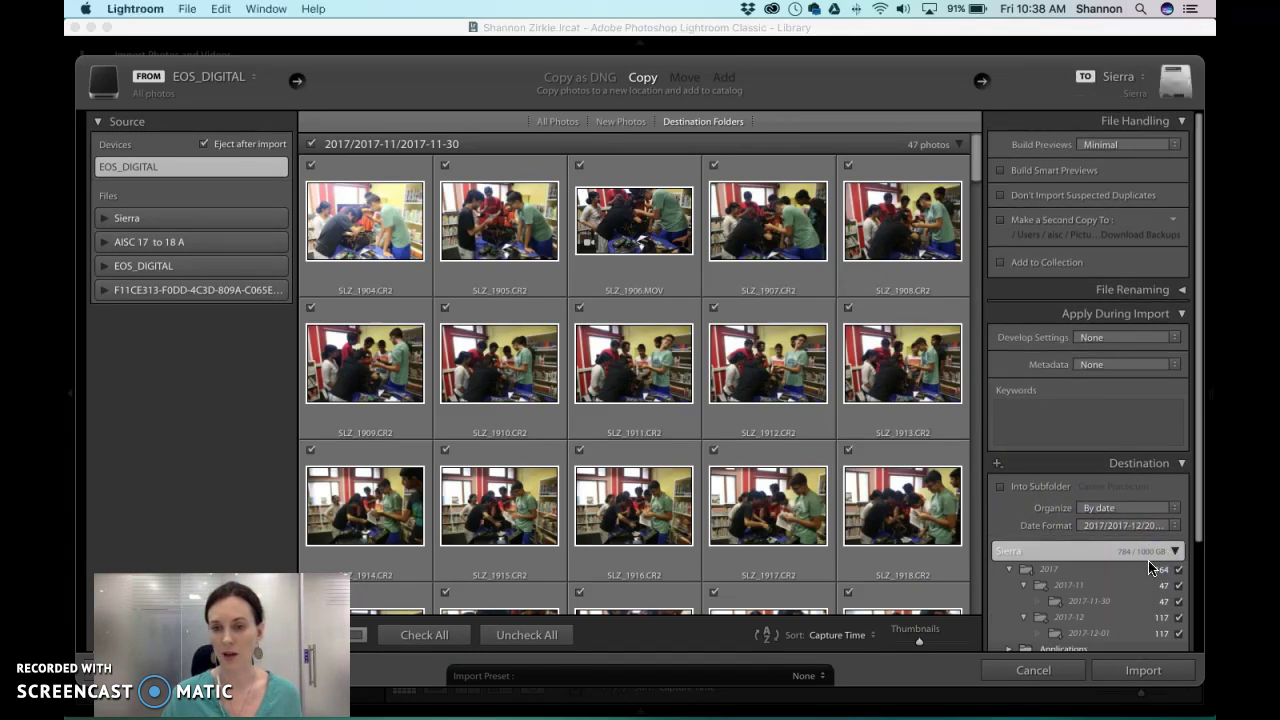
scroll(1148, 568, down, 2)
scroll(1066, 620, down, 2)
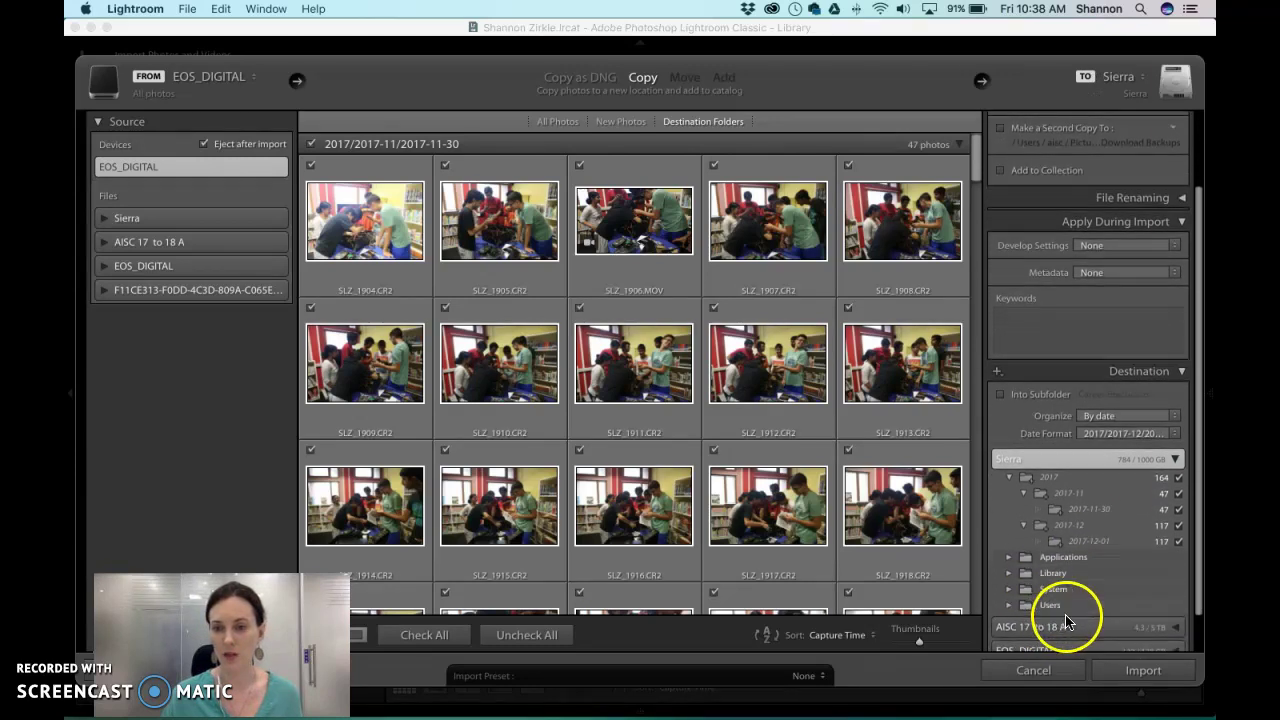
Set the import destination to the catalog folder under Users > home folder > Pictures.
click(1010, 605)
scroll(1036, 598, down, 1)
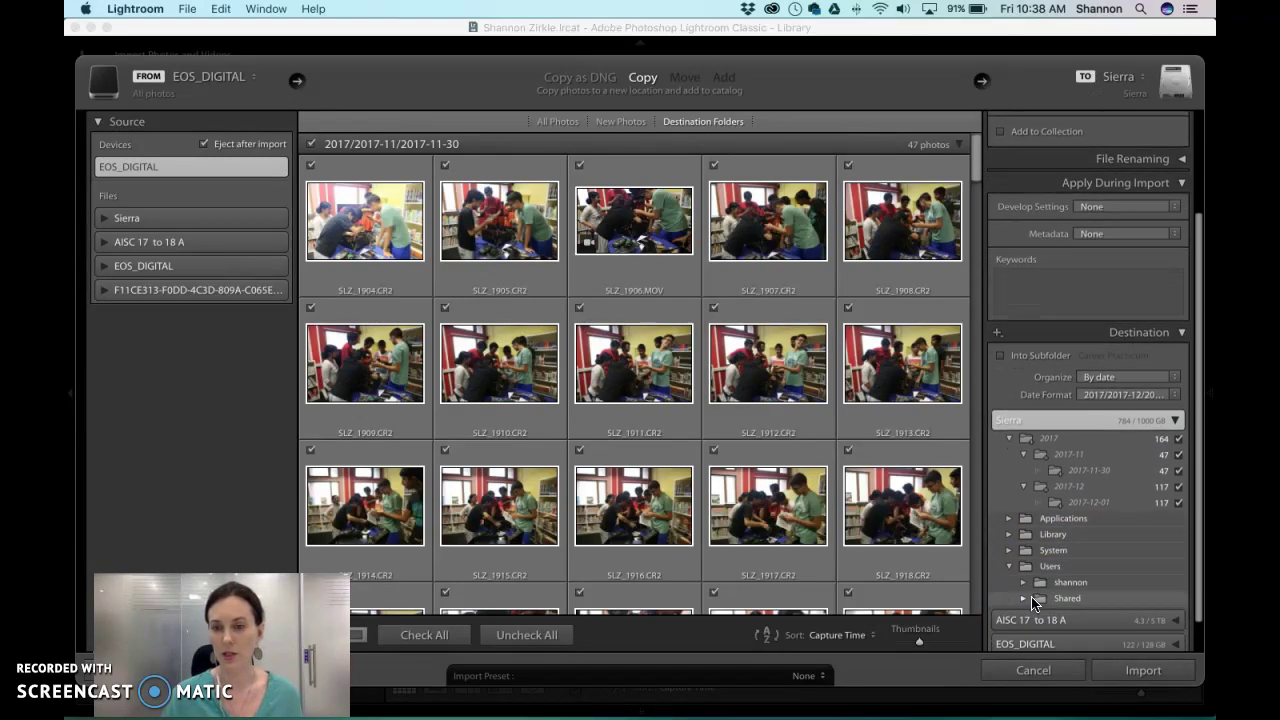
click(1023, 582)
scroll(1063, 591, down, 2)
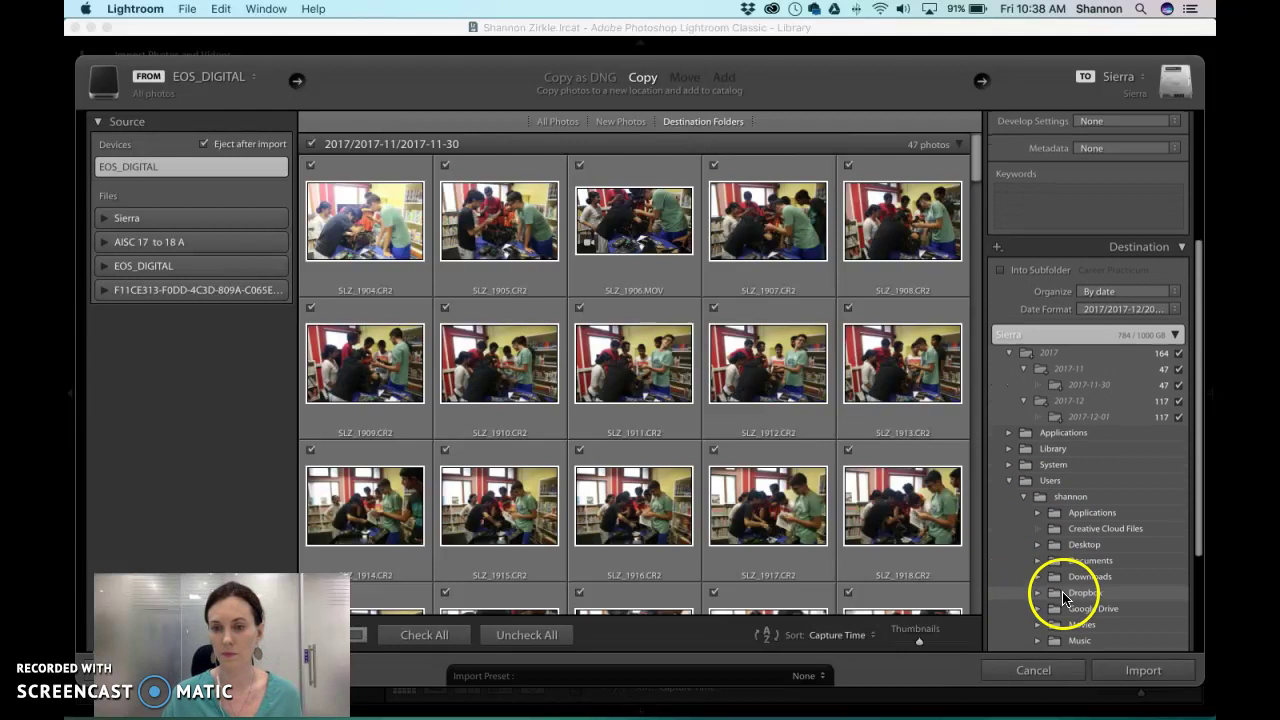
scroll(1063, 597, down, 3)
click(1038, 547)
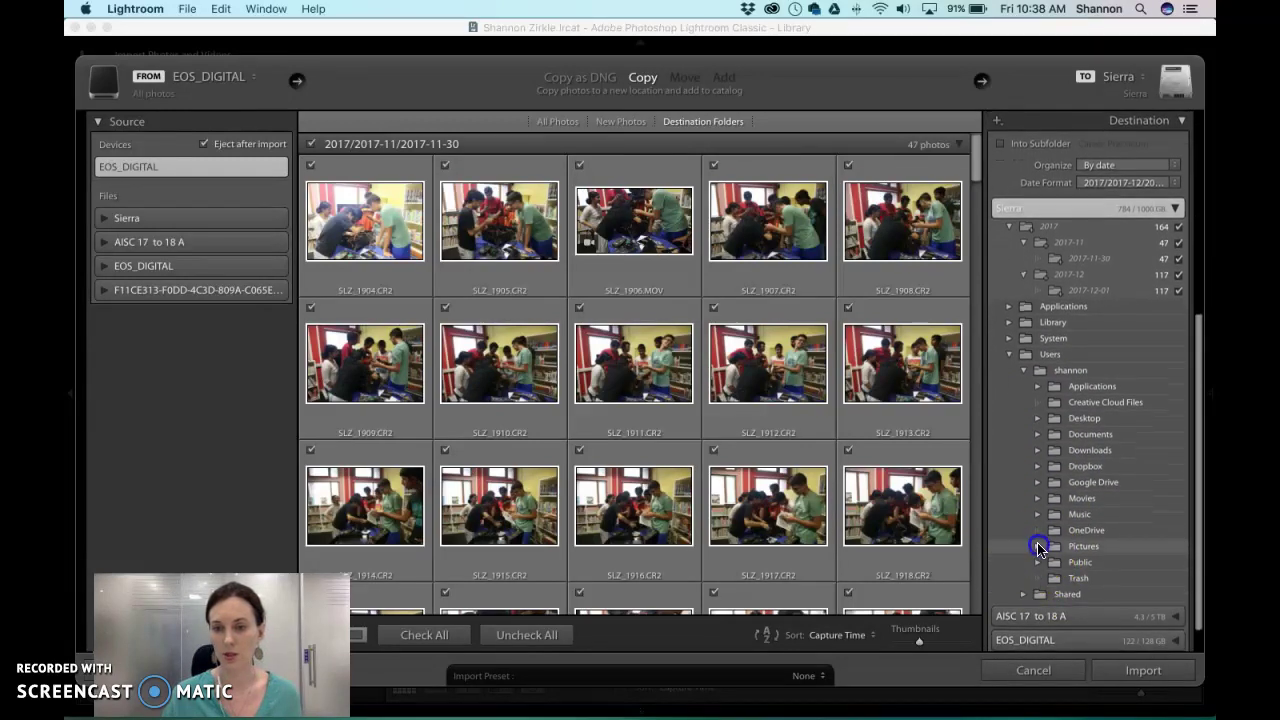
scroll(1085, 565, down, 2)
click(1053, 530)
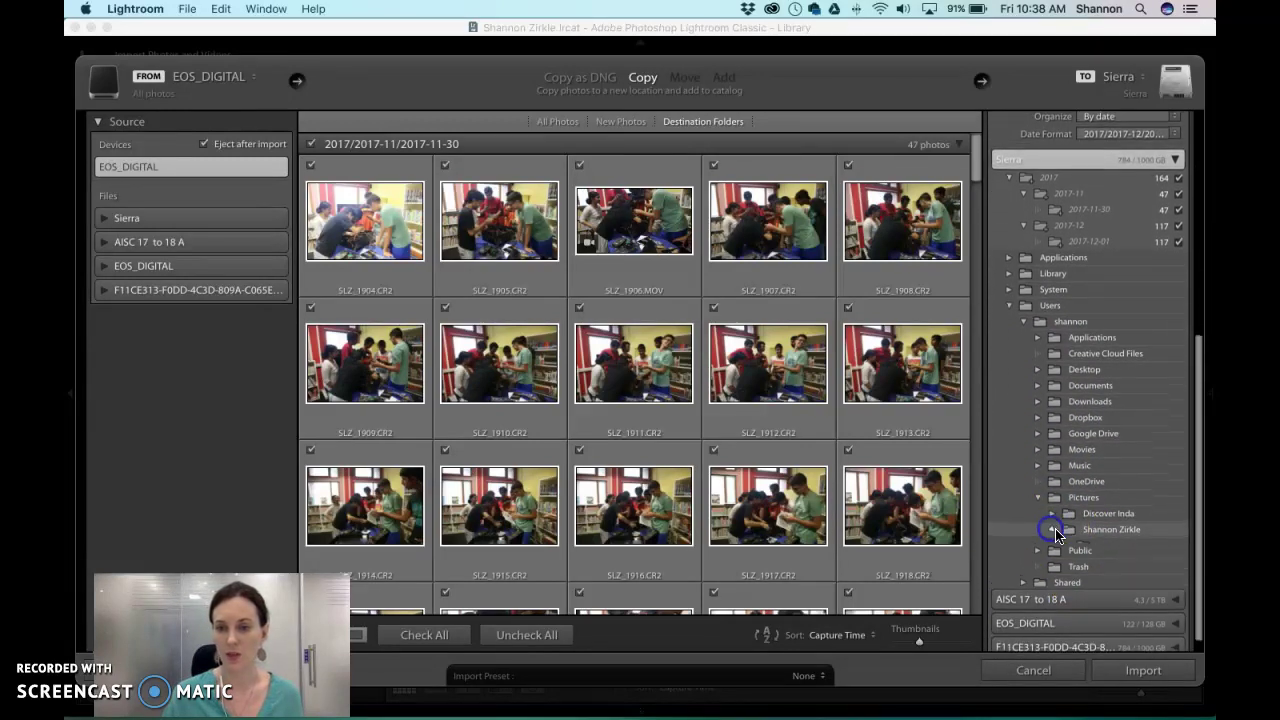
click(1105, 530)
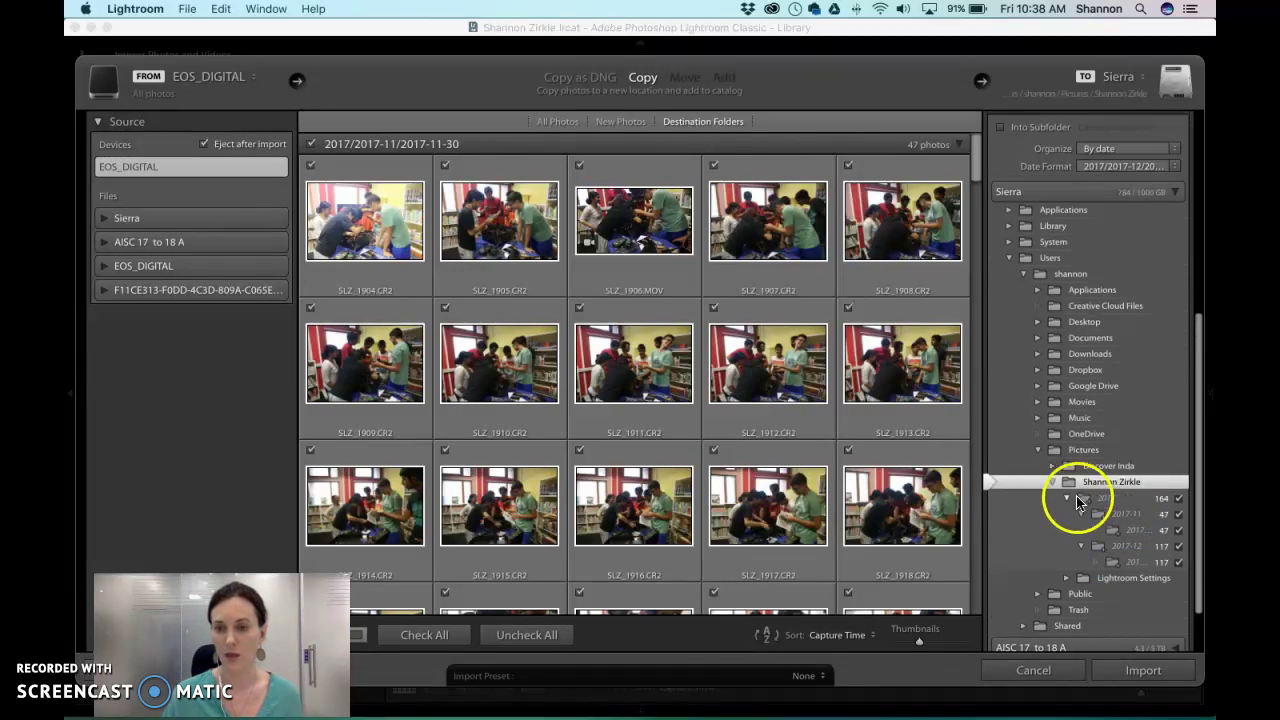
scroll(1060, 498, up, 3)
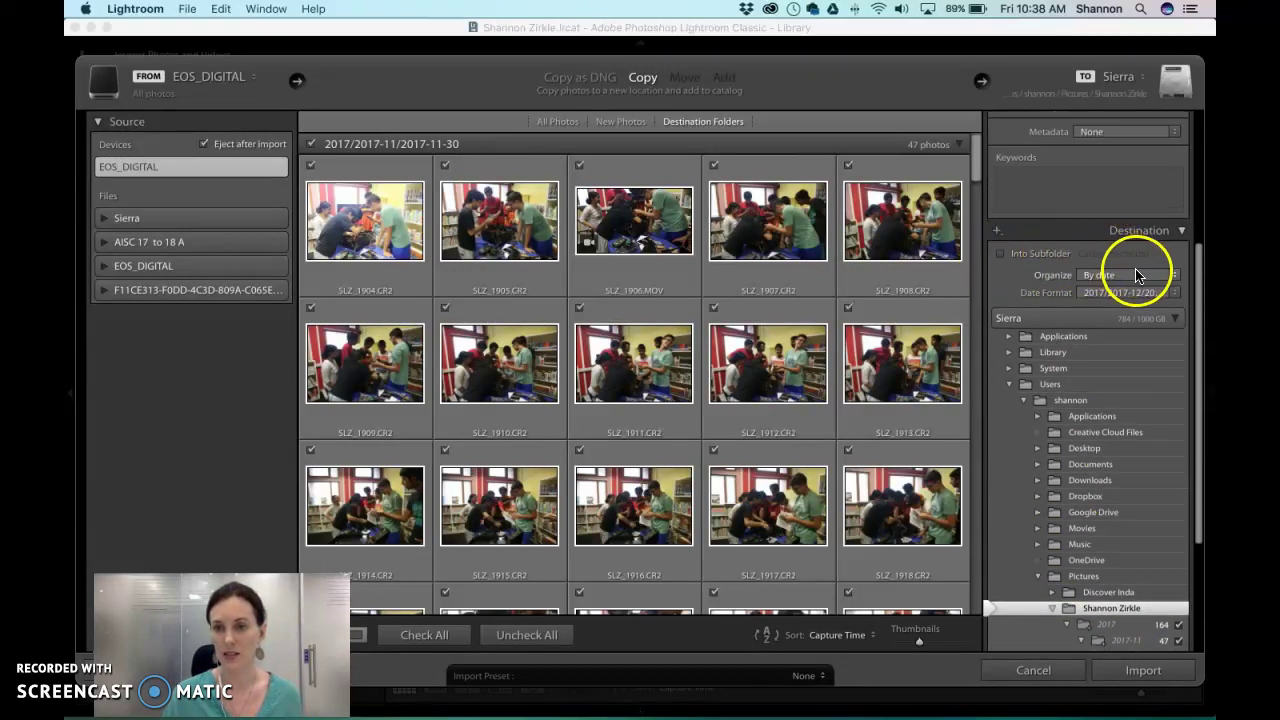
click(1136, 276)
click(1136, 276)
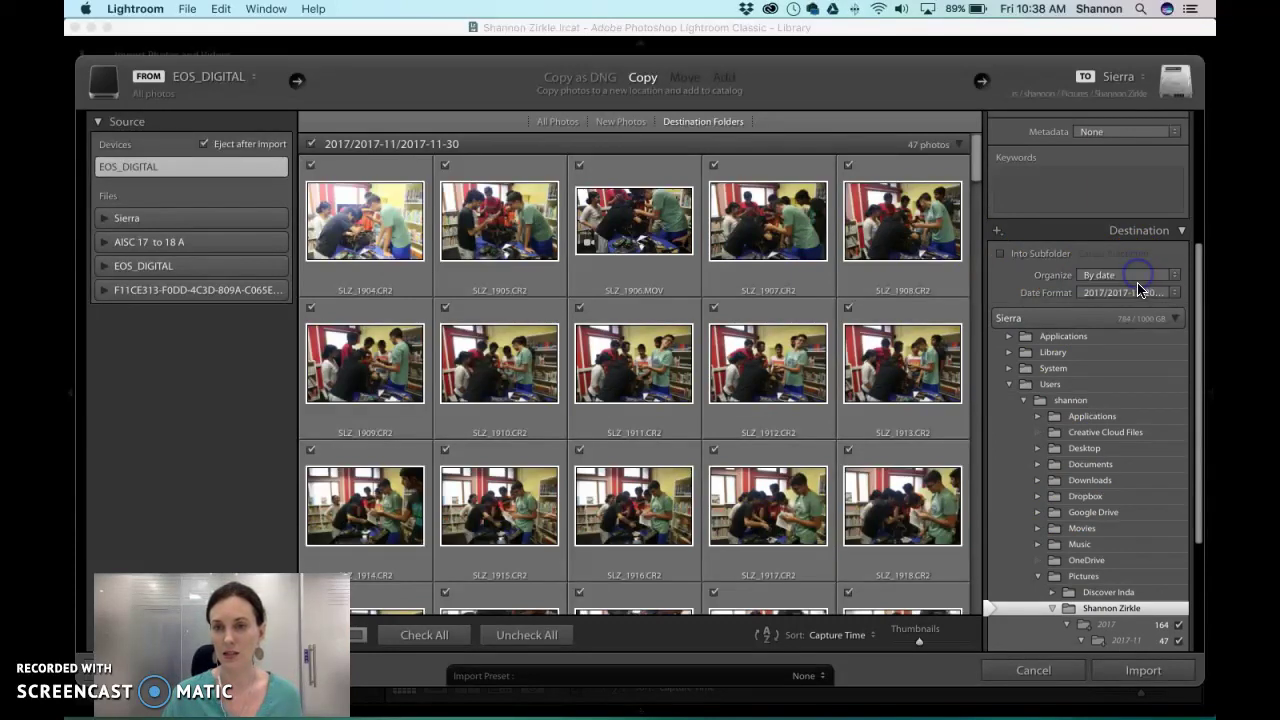
click(1140, 292)
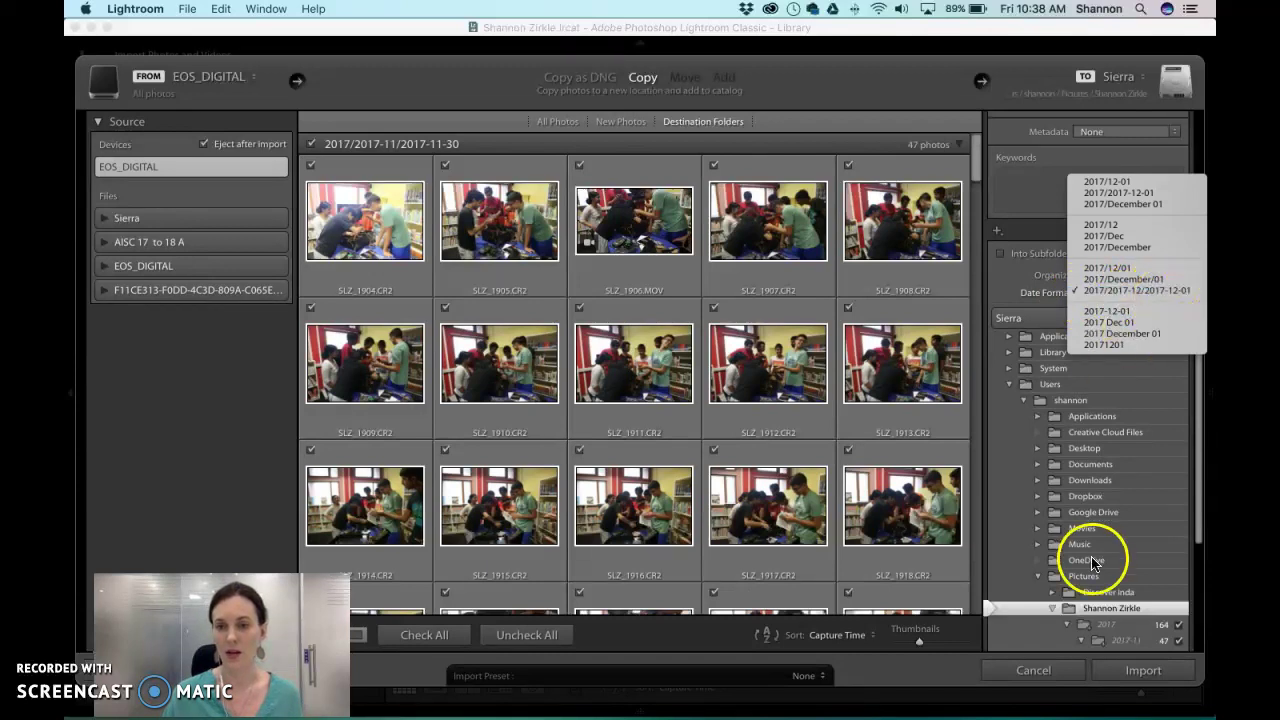
click(1116, 610)
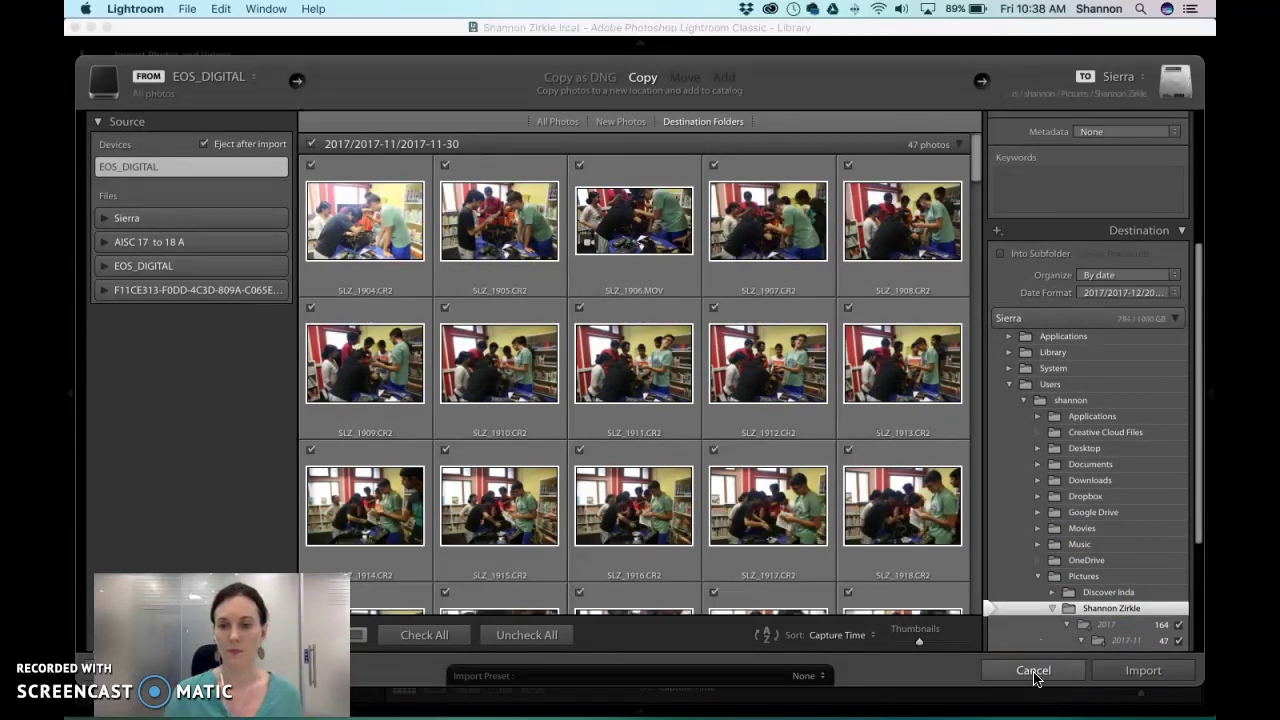
Cancel the import and, in Finder, open the new catalog's folder inside Pictures.
click(1034, 674)
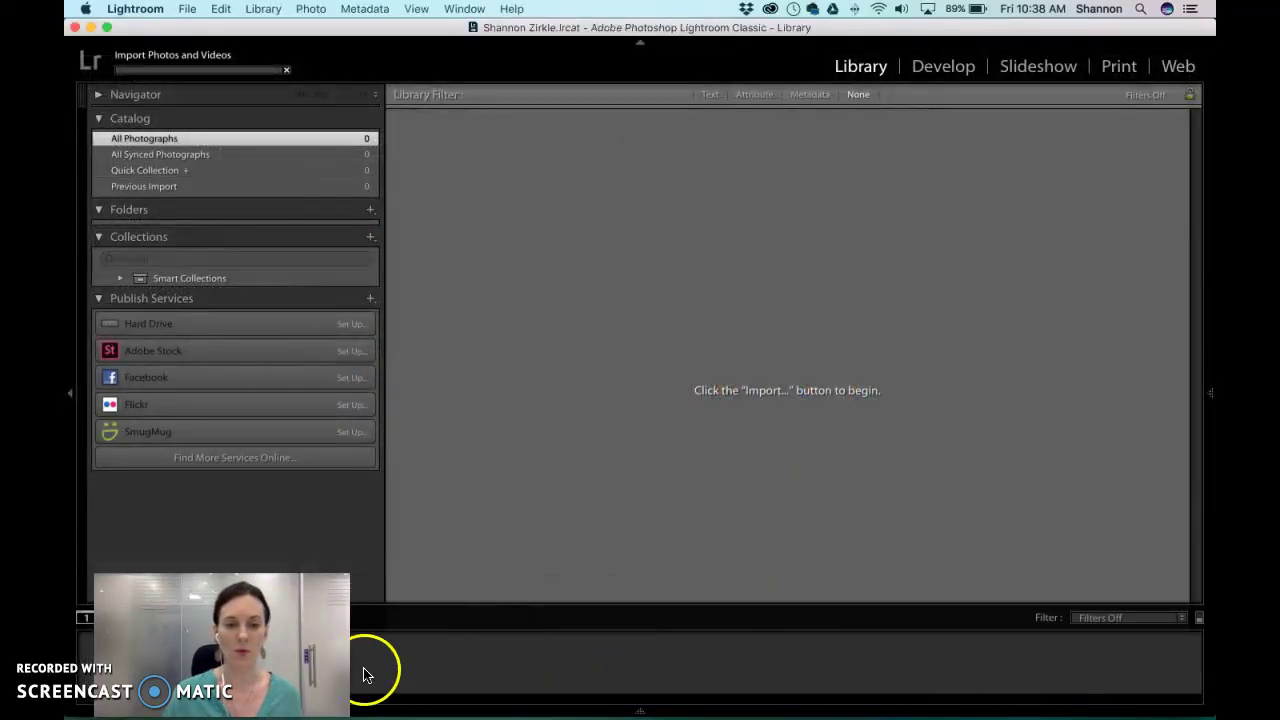
click(386, 668)
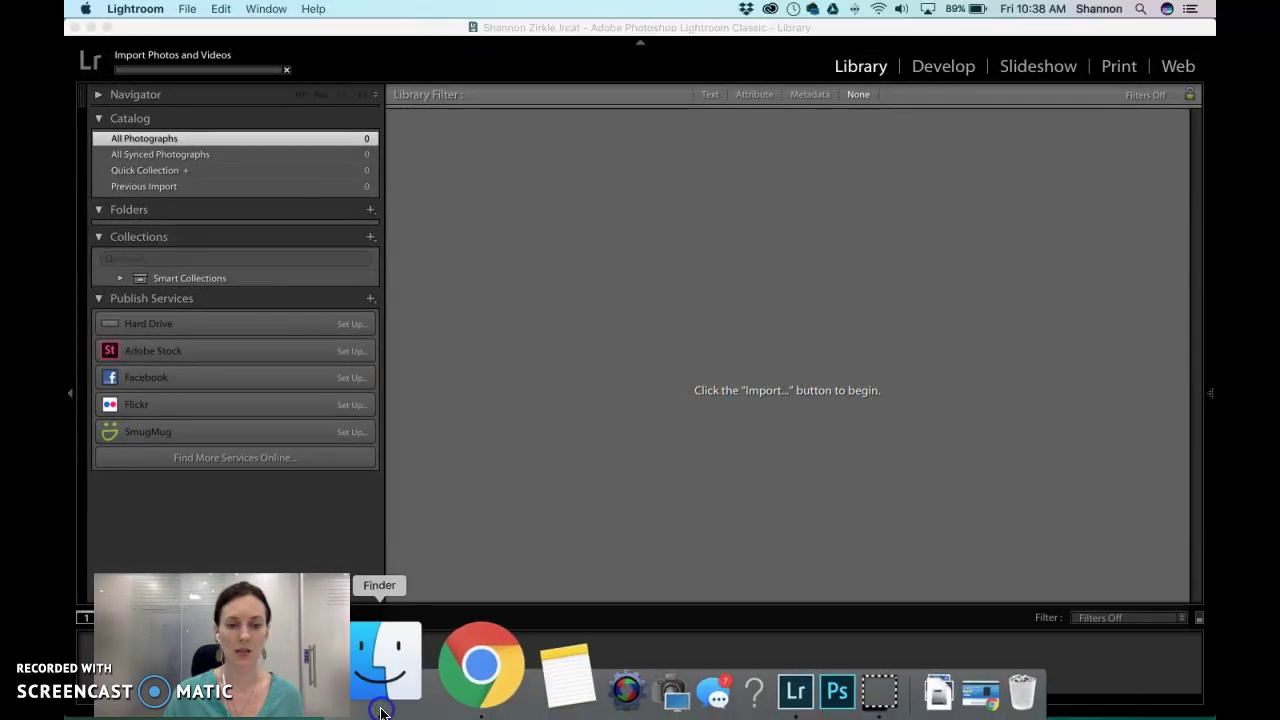
click(434, 265)
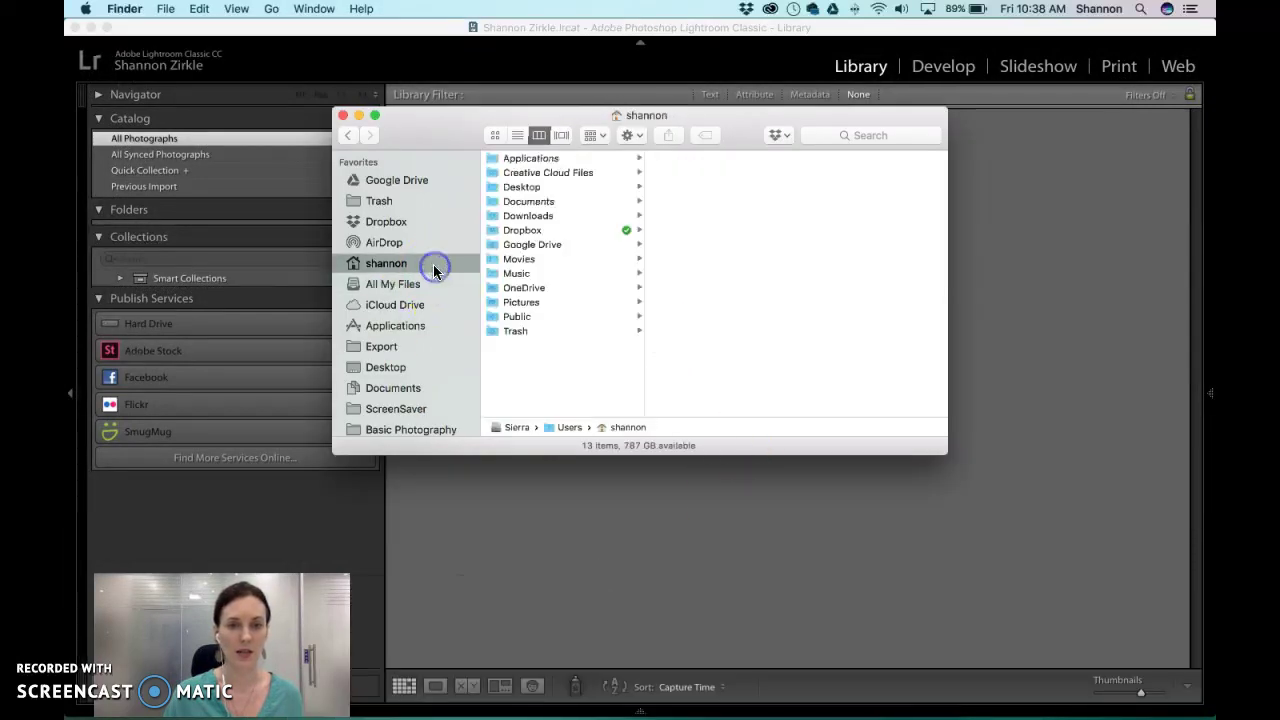
click(430, 388)
click(429, 366)
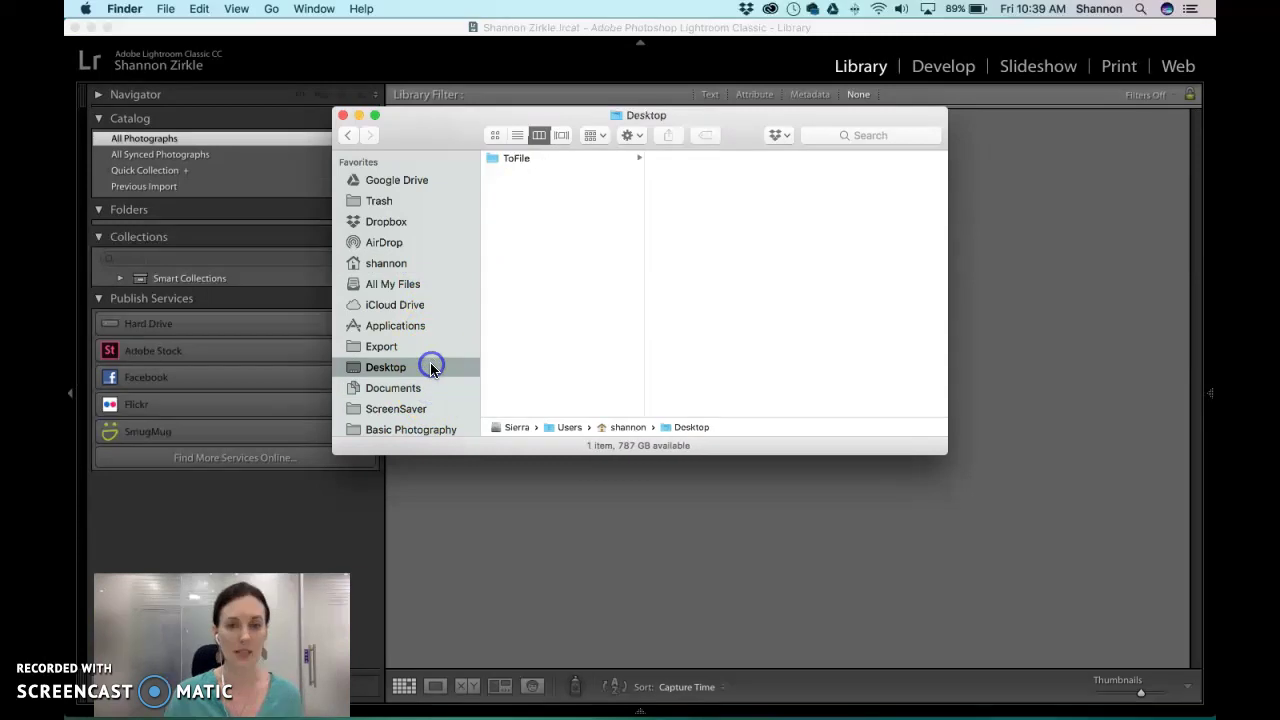
click(437, 413)
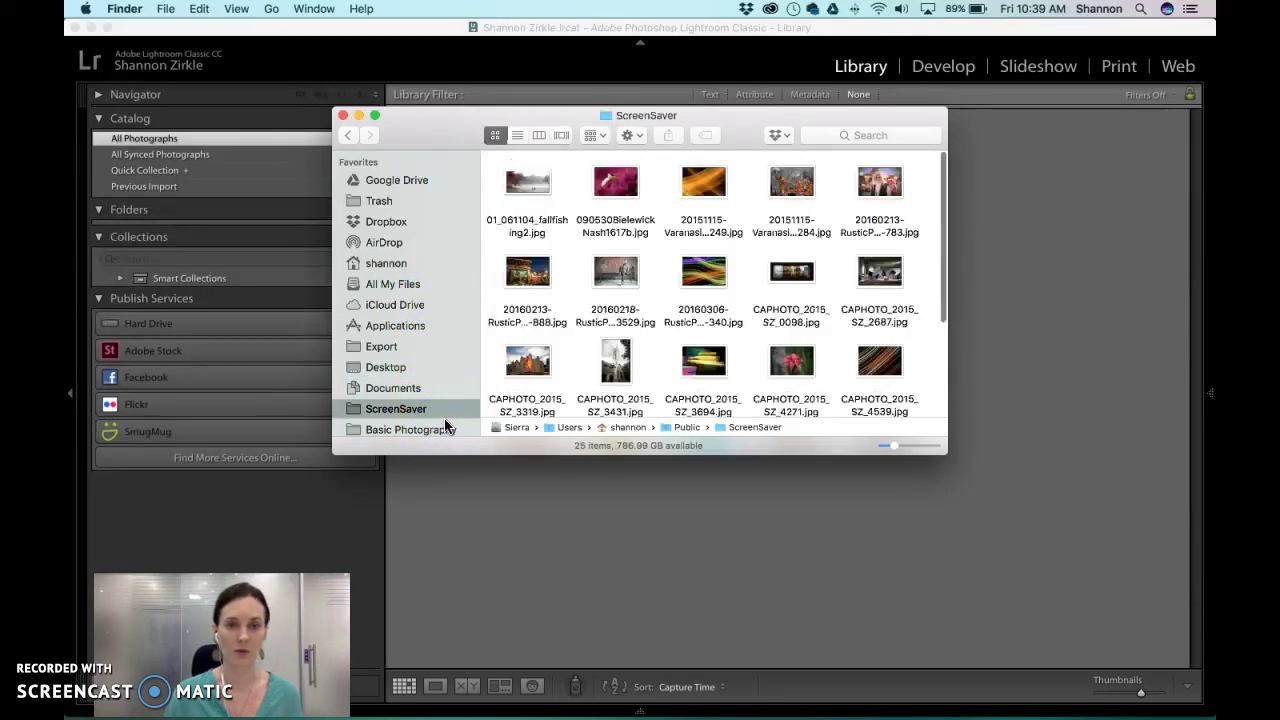
click(414, 263)
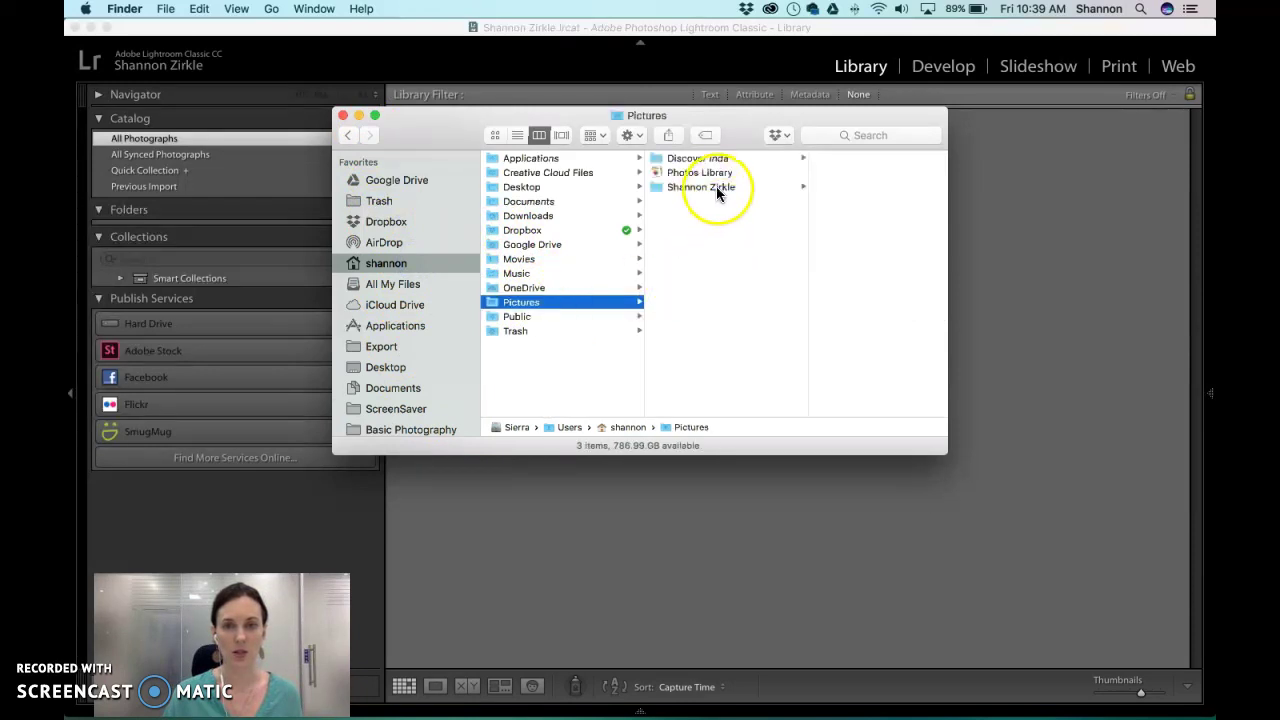
click(716, 189)
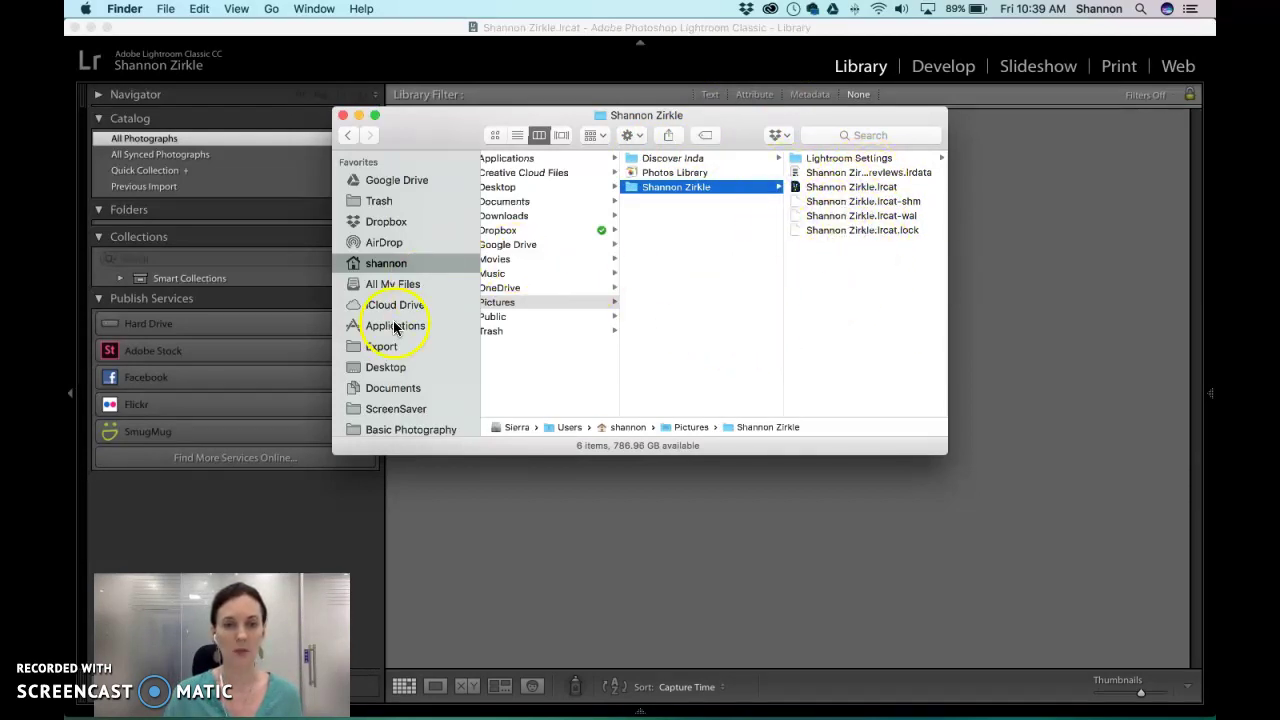
Browse the AISC 17 to 18 A drive down to its 2017 > 2017-08 > 2017-08-01 folder.
scroll(395, 327, down, 5)
click(422, 350)
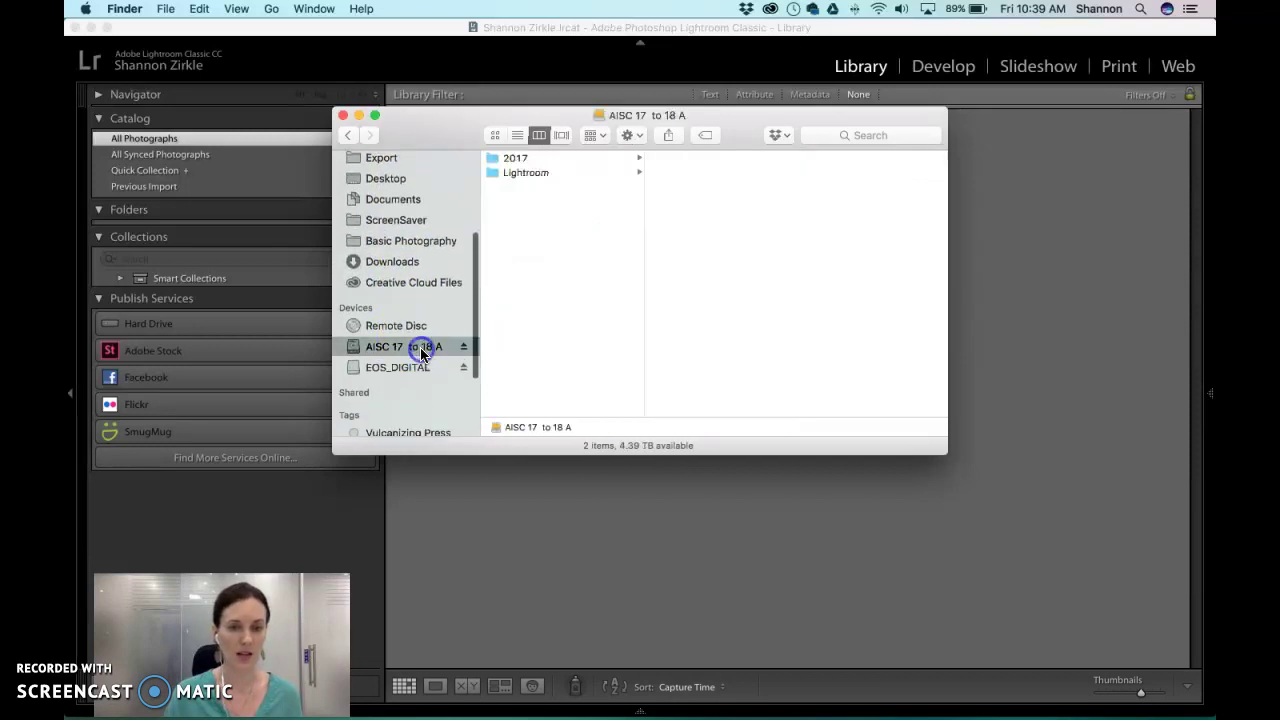
click(580, 172)
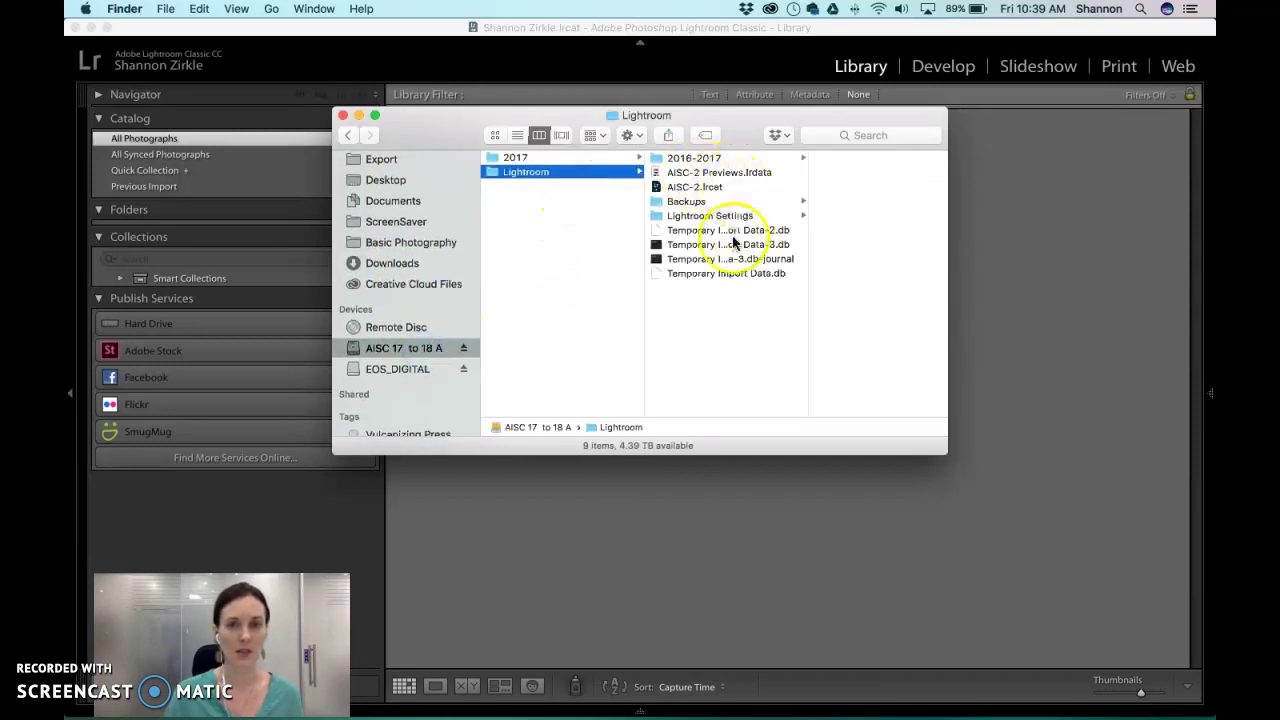
click(580, 158)
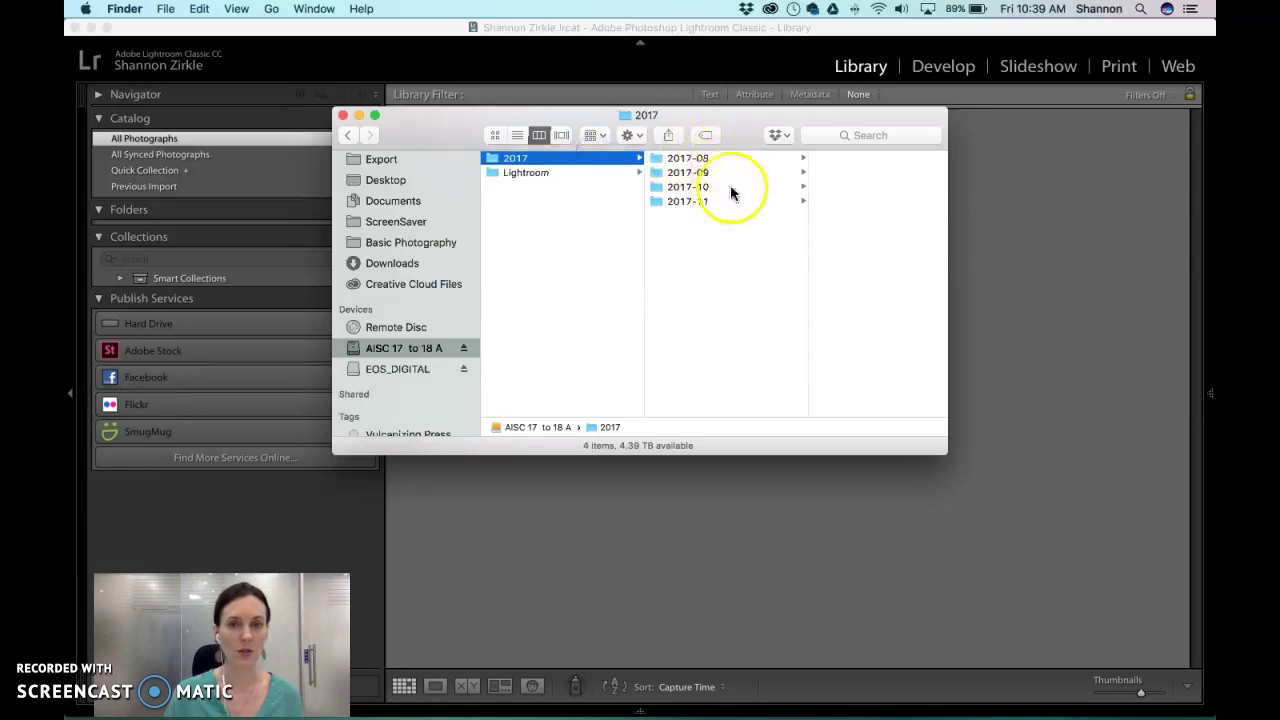
click(733, 158)
click(857, 160)
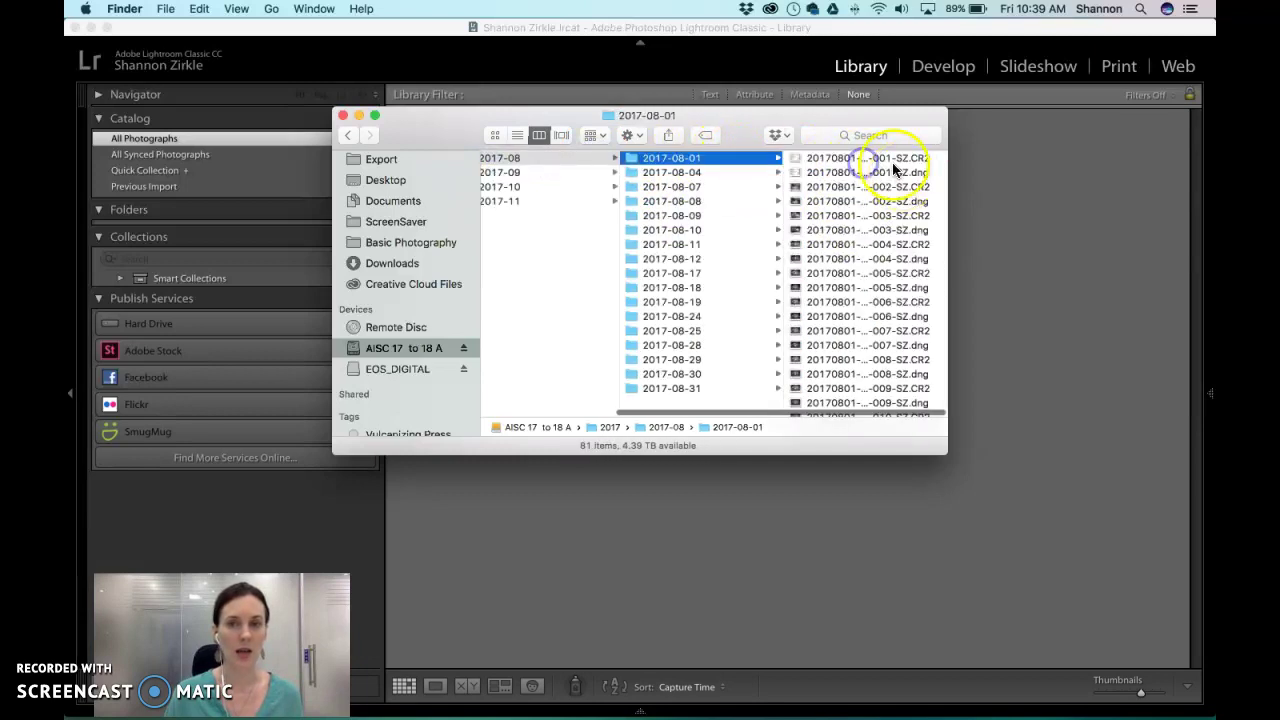
mouse_move(831, 215)
mouse_down()
mouse_move(705, 246)
mouse_move(812, 214)
mouse_up()
click(564, 262)
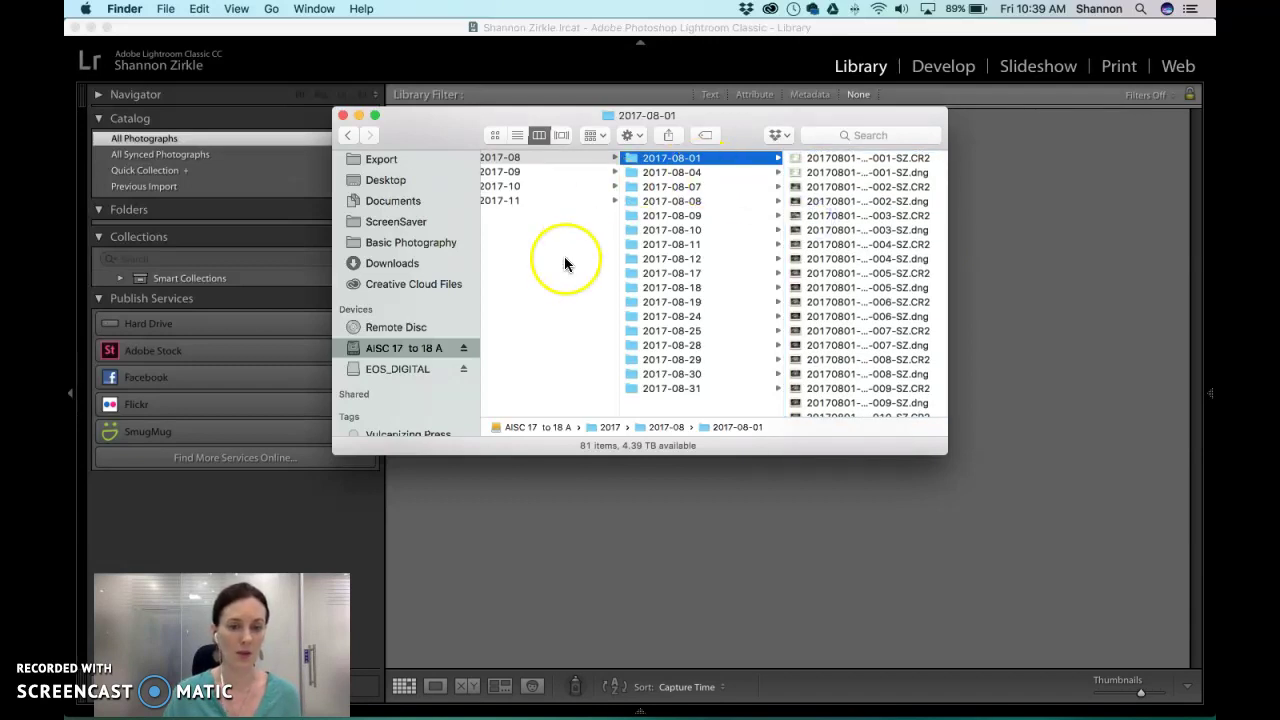
scroll(564, 256, left, 5)
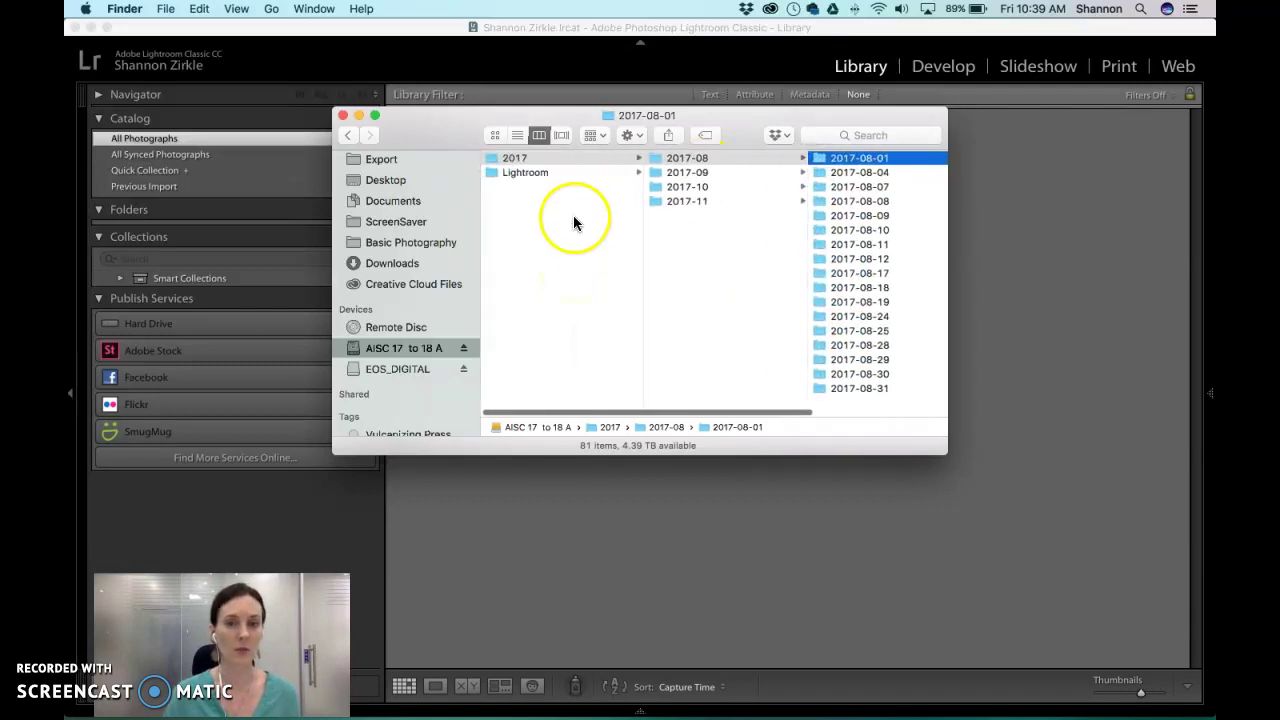
Inspect the drive's Lightroom and 2016-2017 folders, then close the Finder window.
click(588, 172)
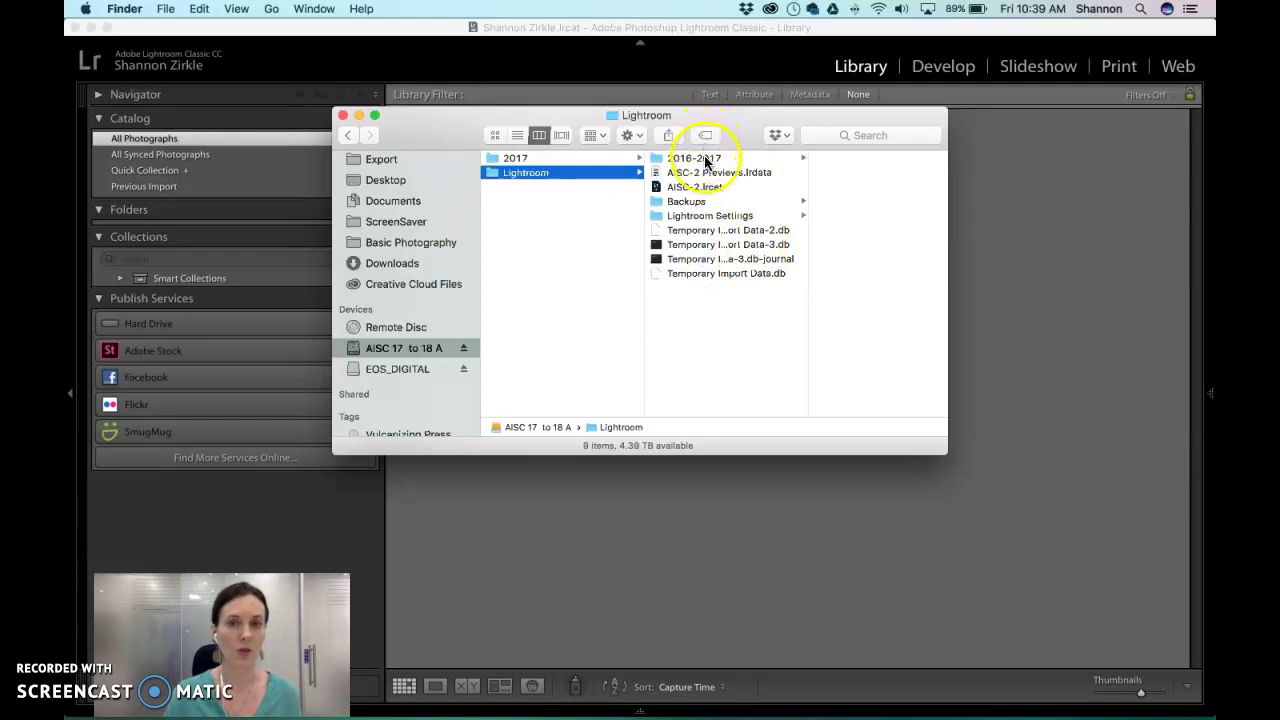
click(706, 162)
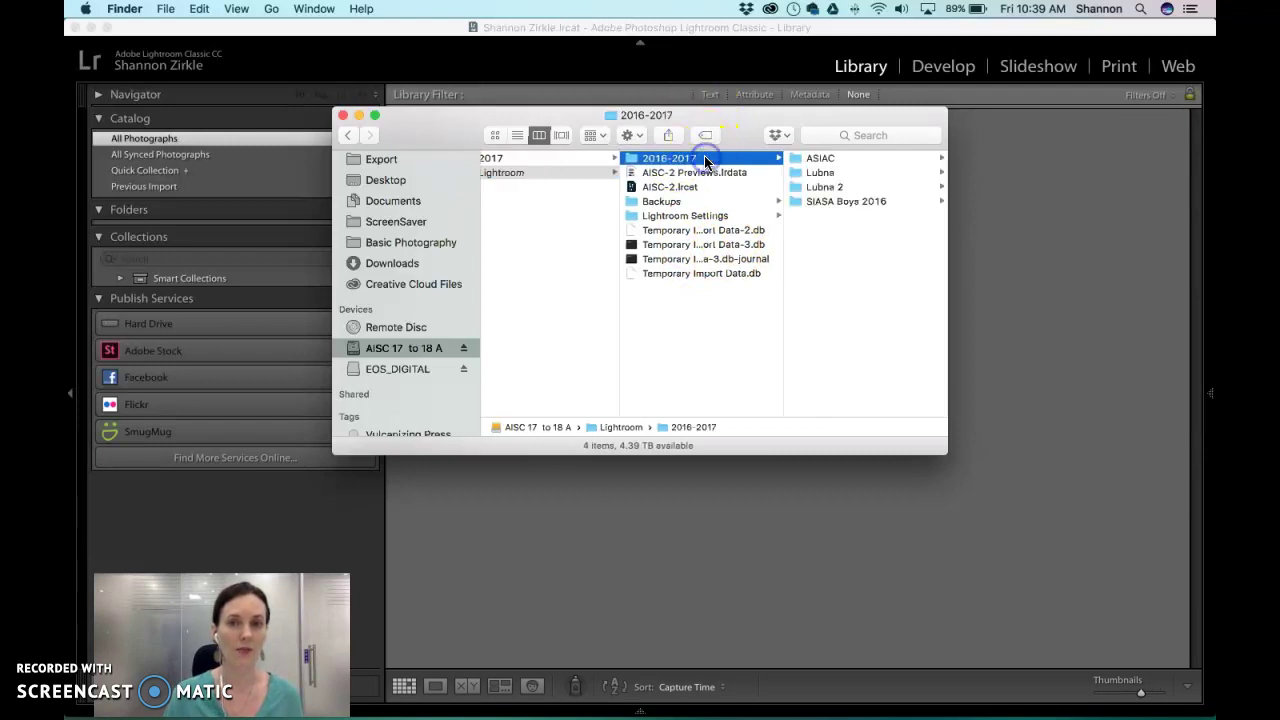
click(564, 178)
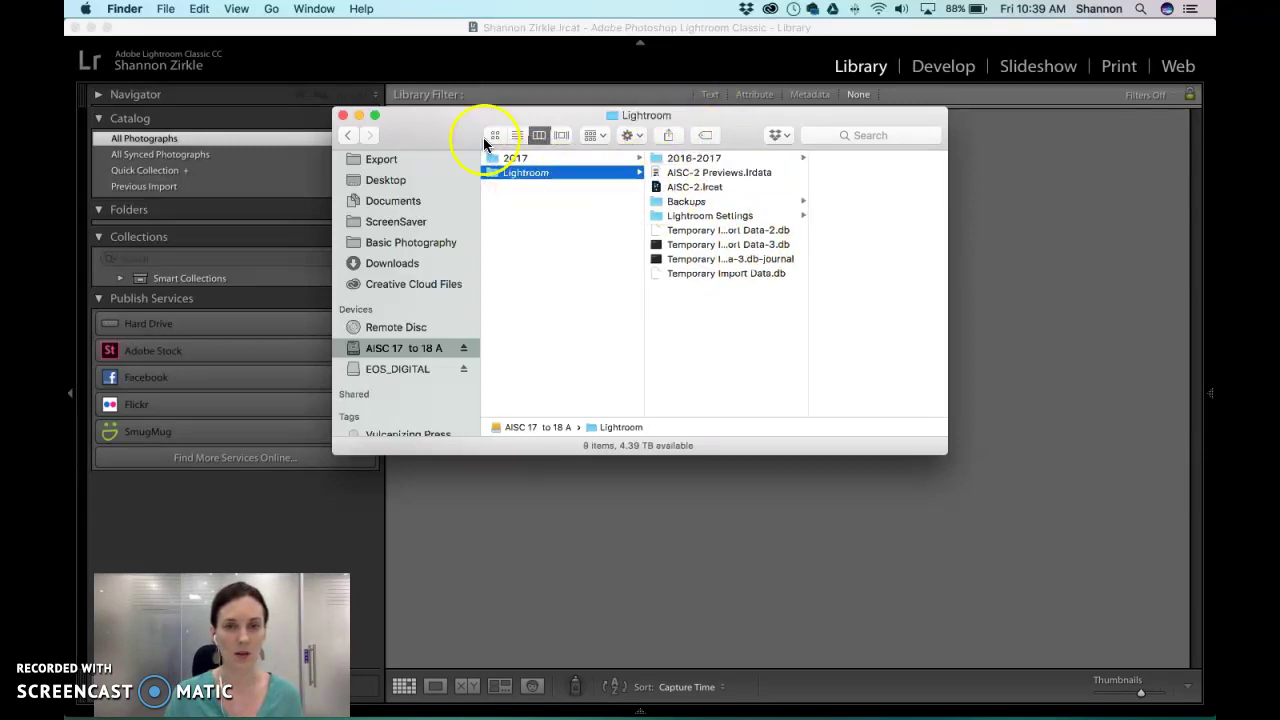
drag(517, 160, 586, 279)
click(343, 115)
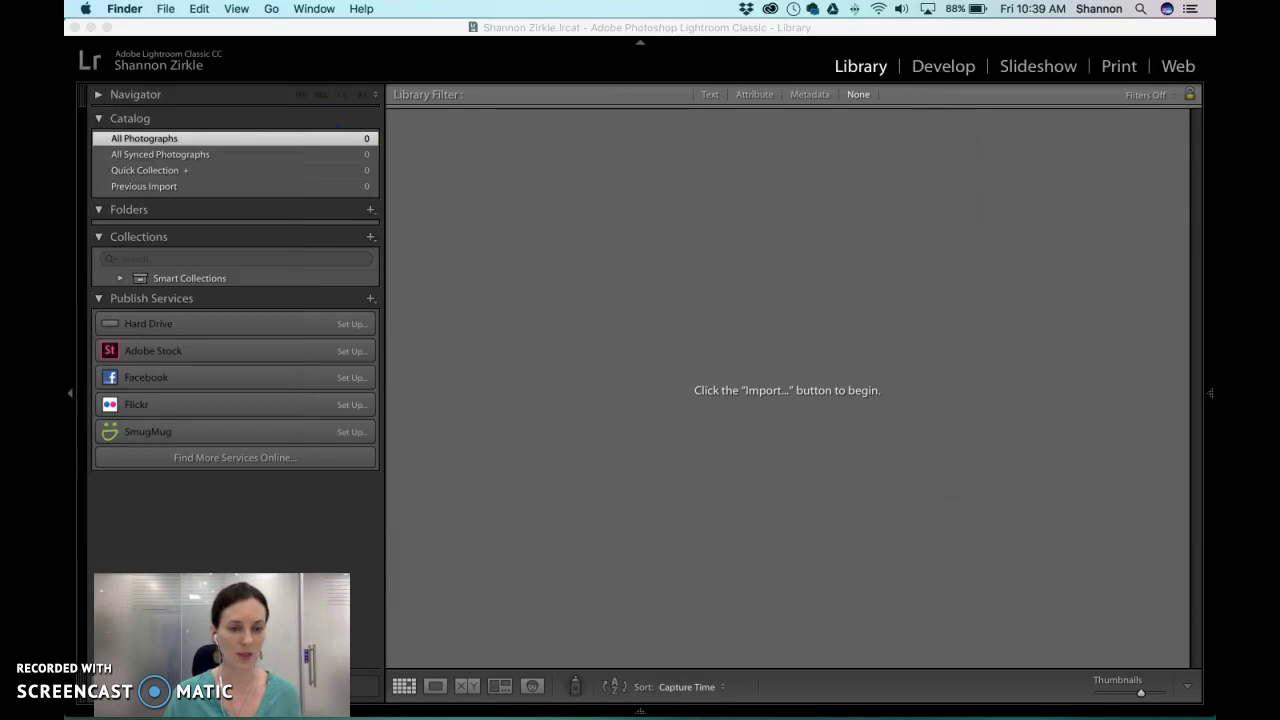